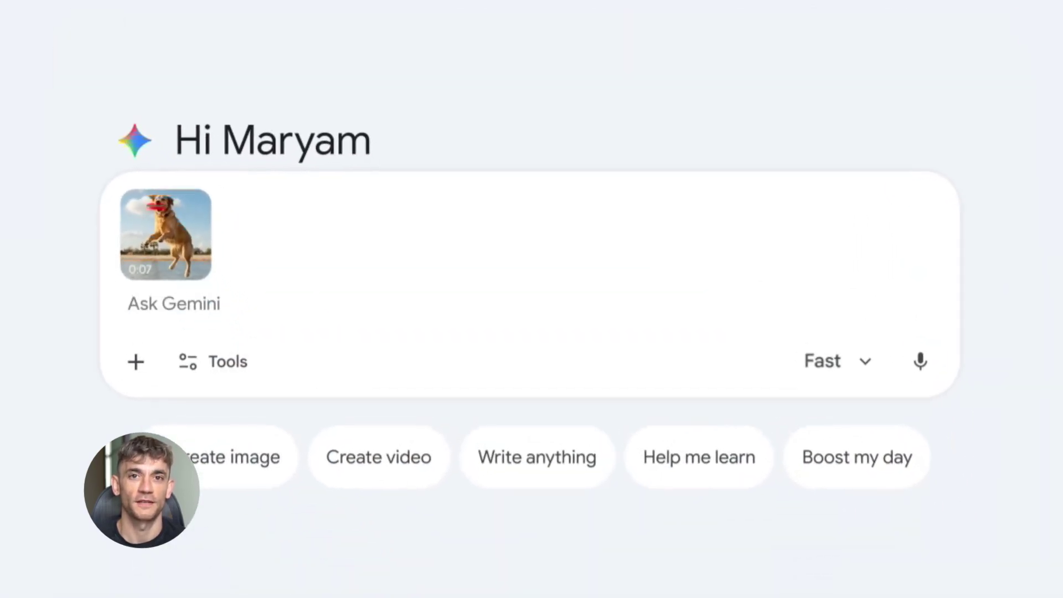
Step: Send the video question, then submit the Gym Feedback prompt asking for 200 members' #1 request
left_click(924, 361)
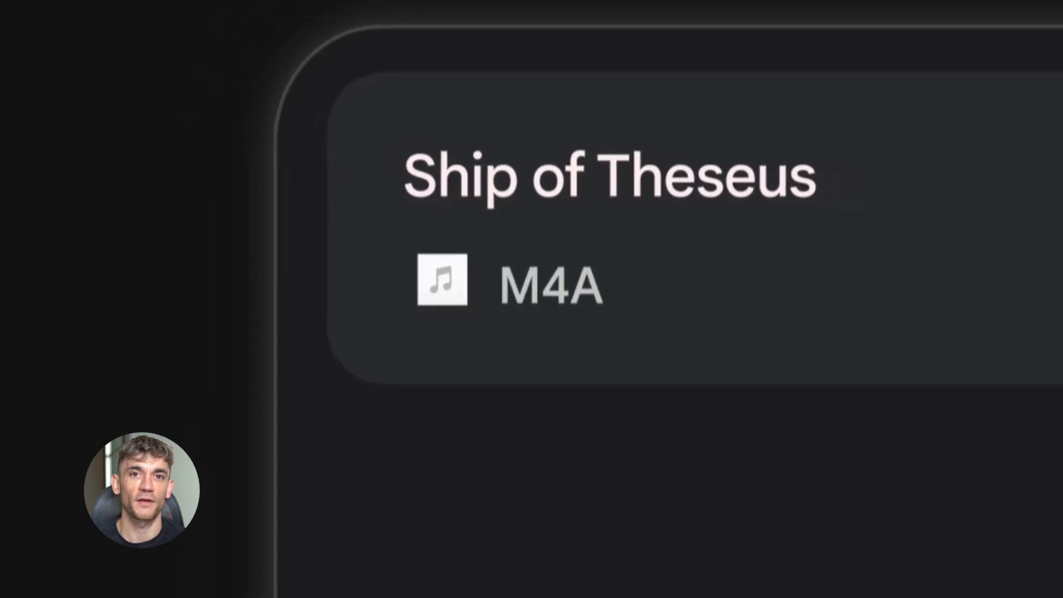
type("Take my explanation of the Ship of Theseus and help me identify my knowledge gaps, then create a quiz based on those gaps so I can study for my philosophy final")
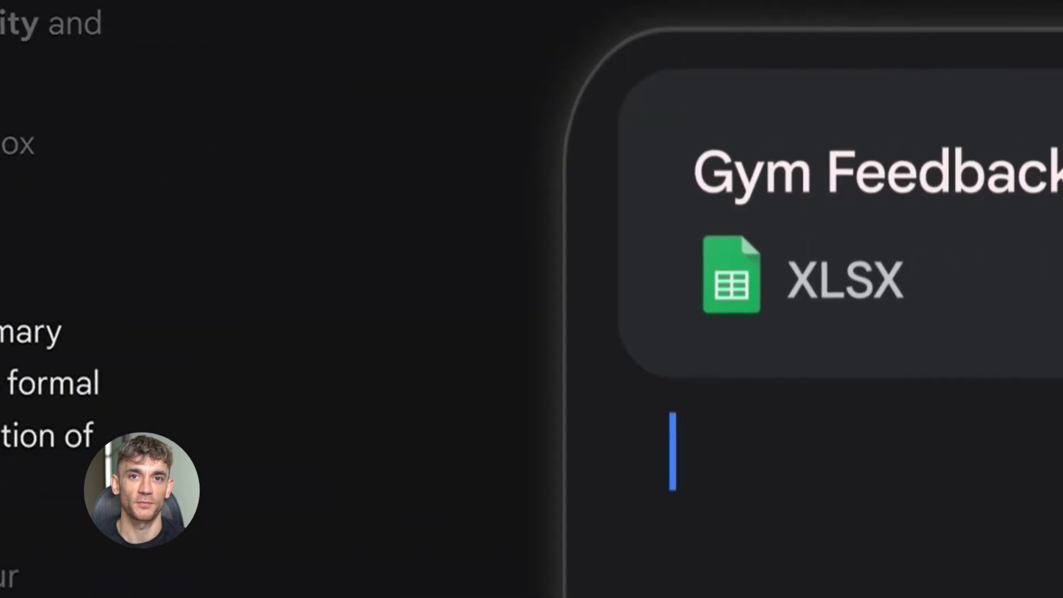
type("Analyze this feedback from my 200 gym members. What is the #1 thing they asked for in 2025, and what are their biggest points of feedback?")
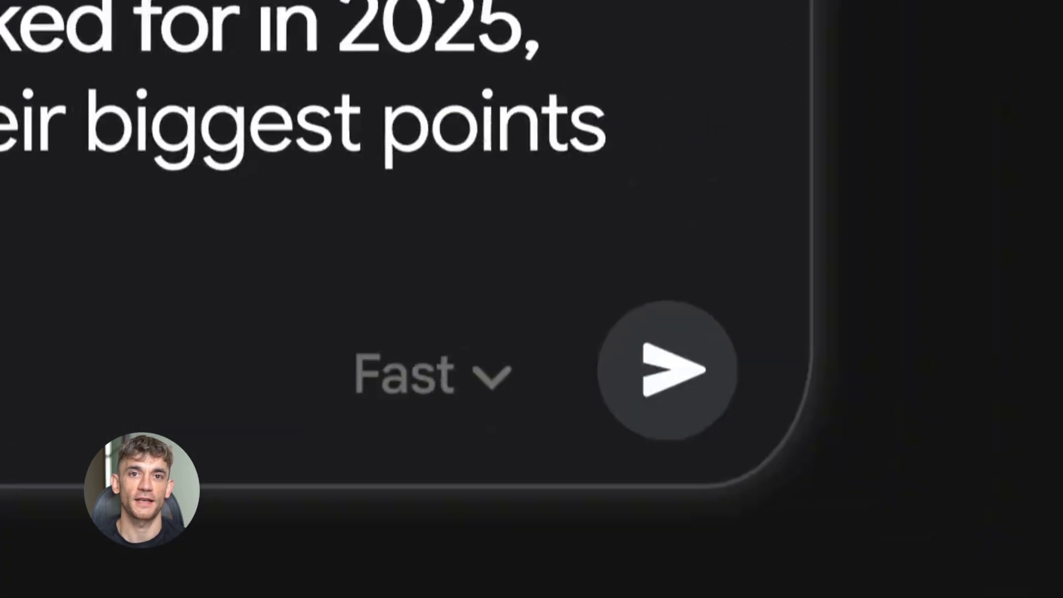
key("Return")
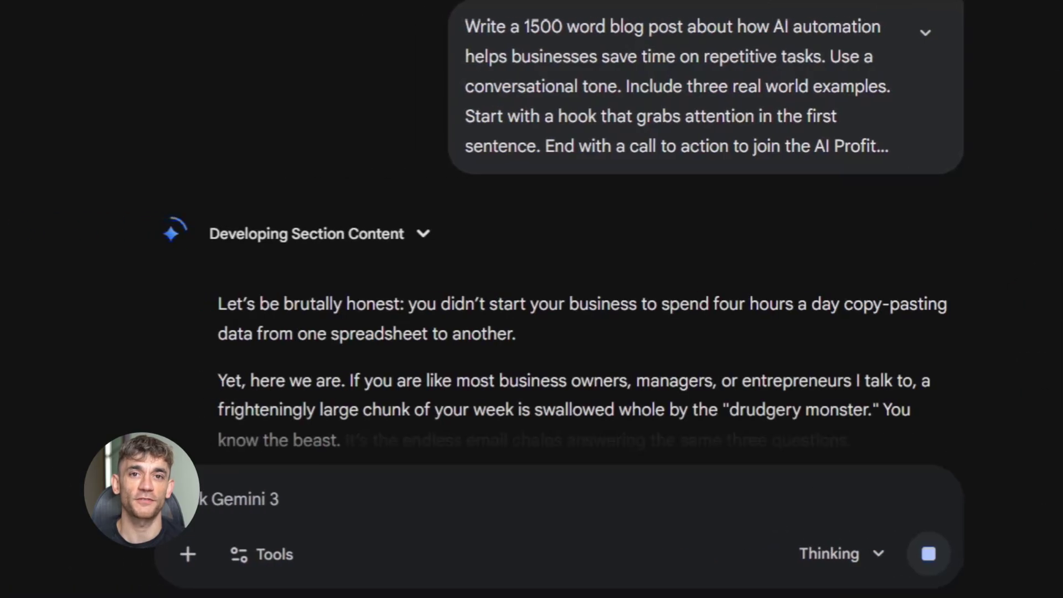
Step: Scroll through the streaming 1500-word AI automation blog post until it finishes
scroll(463, 256, "down", 5)
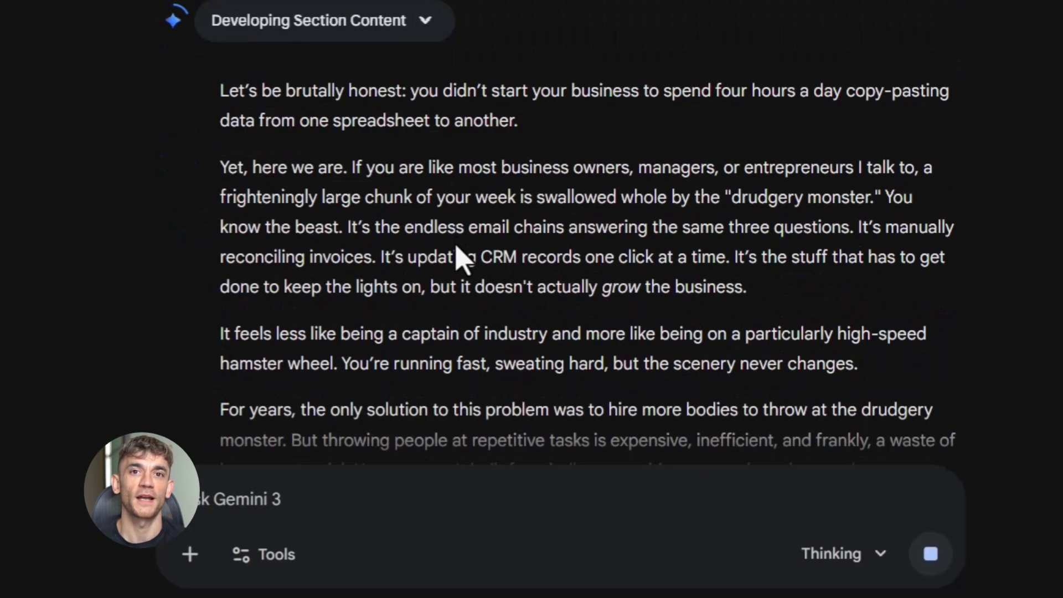
scroll(463, 257, "down", 2)
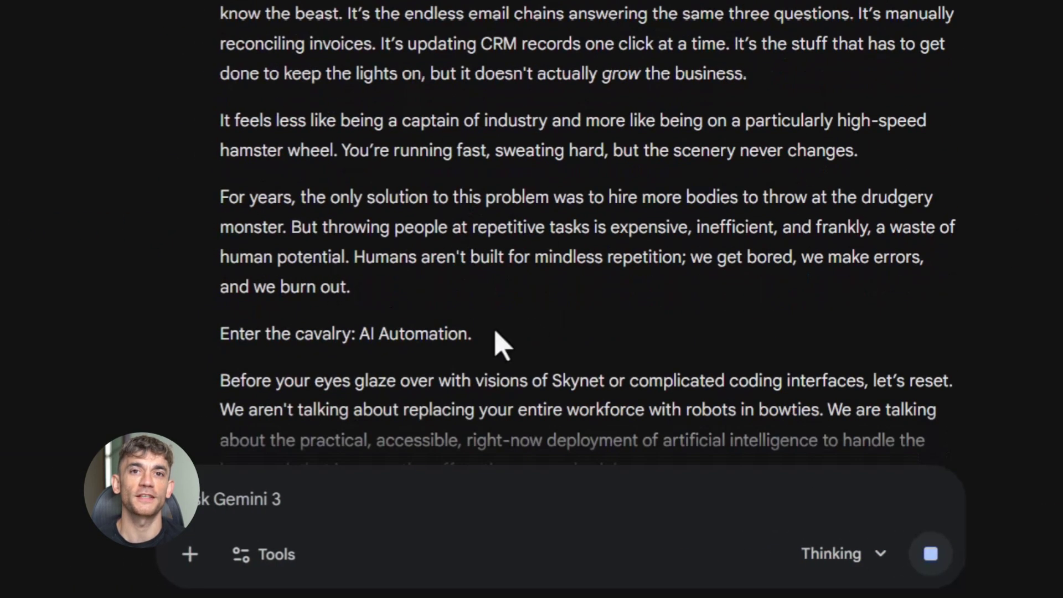
scroll(501, 344, "down", 2)
scroll(540, 235, "down", 4)
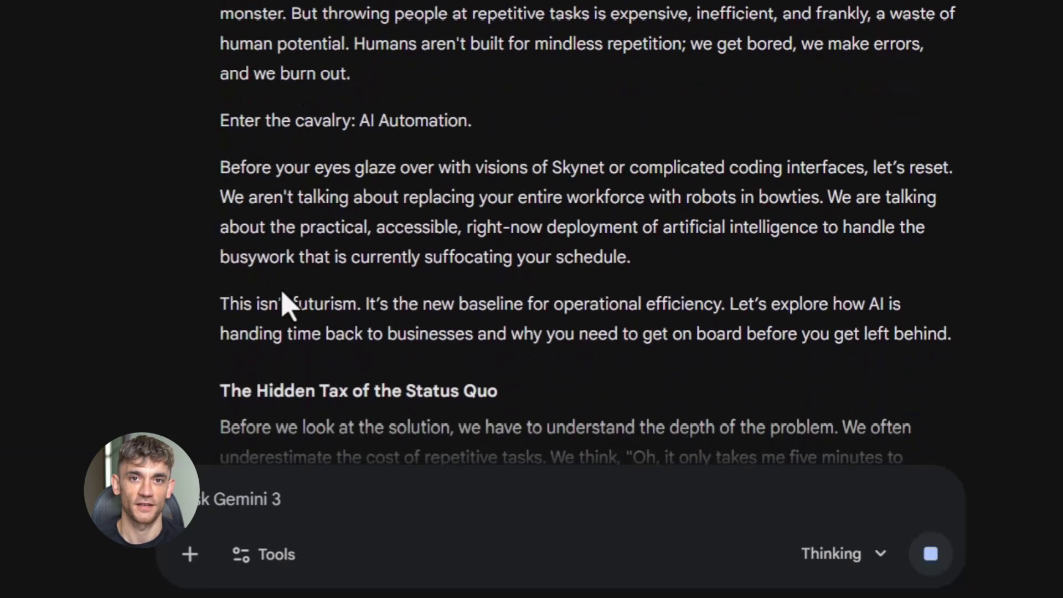
scroll(501, 288, "down", 2)
scroll(502, 283, "down", 6)
scroll(505, 283, "down", 7)
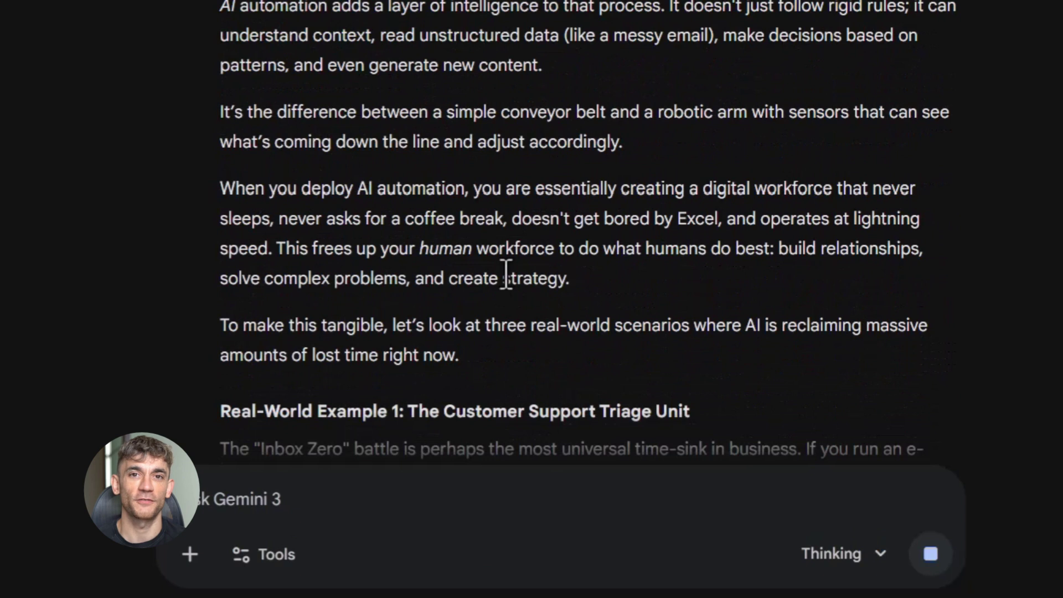
scroll(506, 273, "down", 2)
scroll(332, 301, "down", 4)
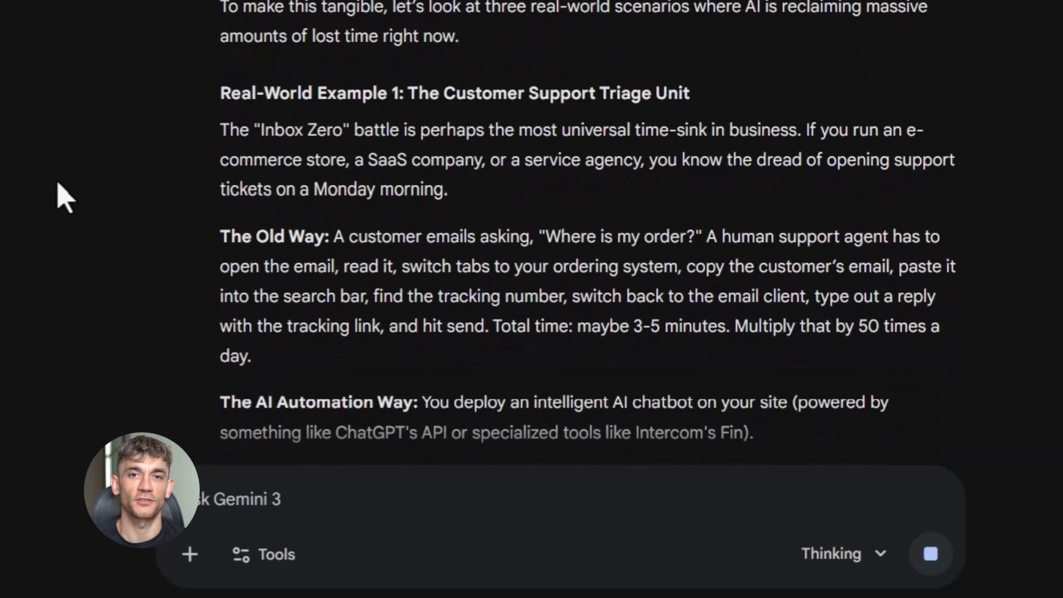
scroll(632, 254, "down", 4)
scroll(730, 244, "down", 10)
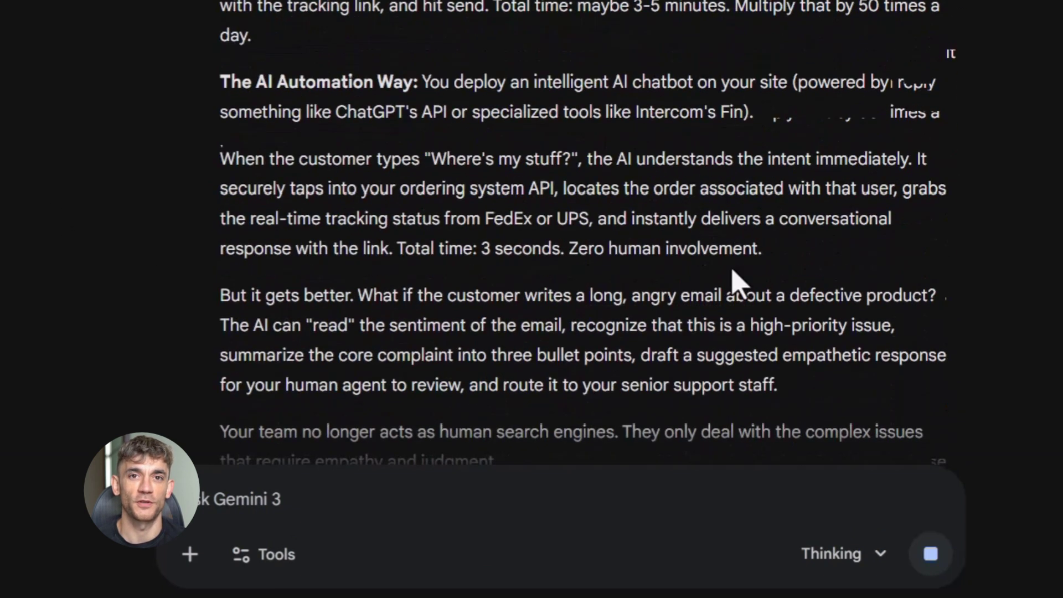
scroll(438, 325, "down", 10)
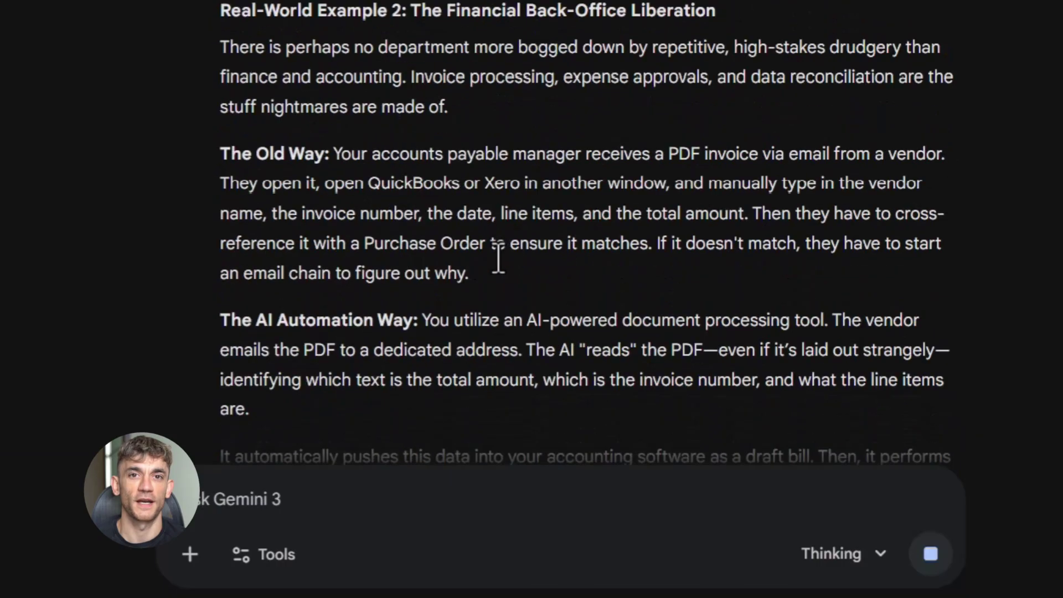
scroll(609, 242, "down", 8)
scroll(603, 230, "down", 10)
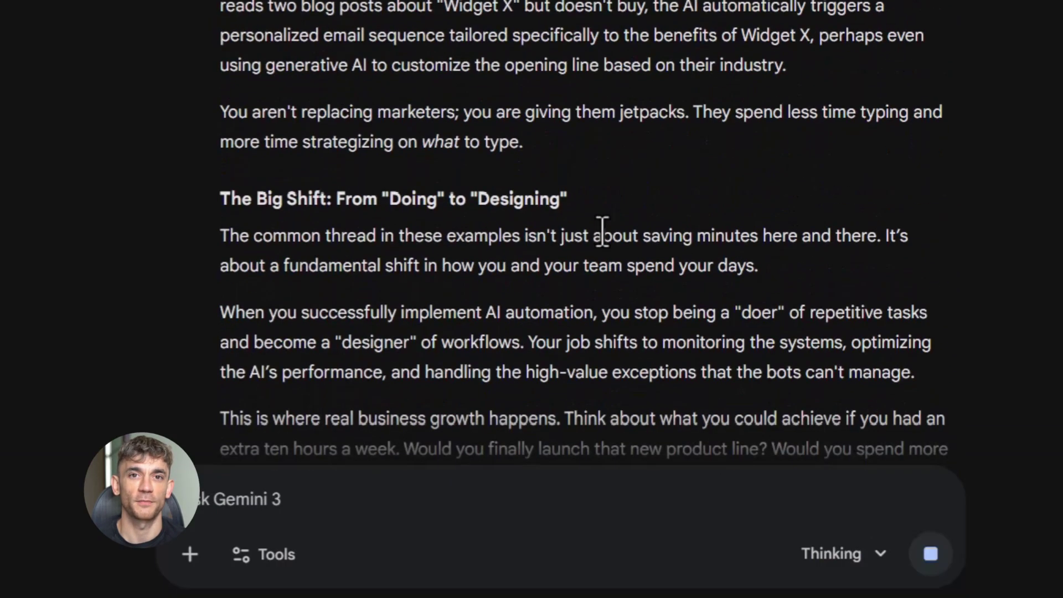
scroll(603, 229, "down", 8)
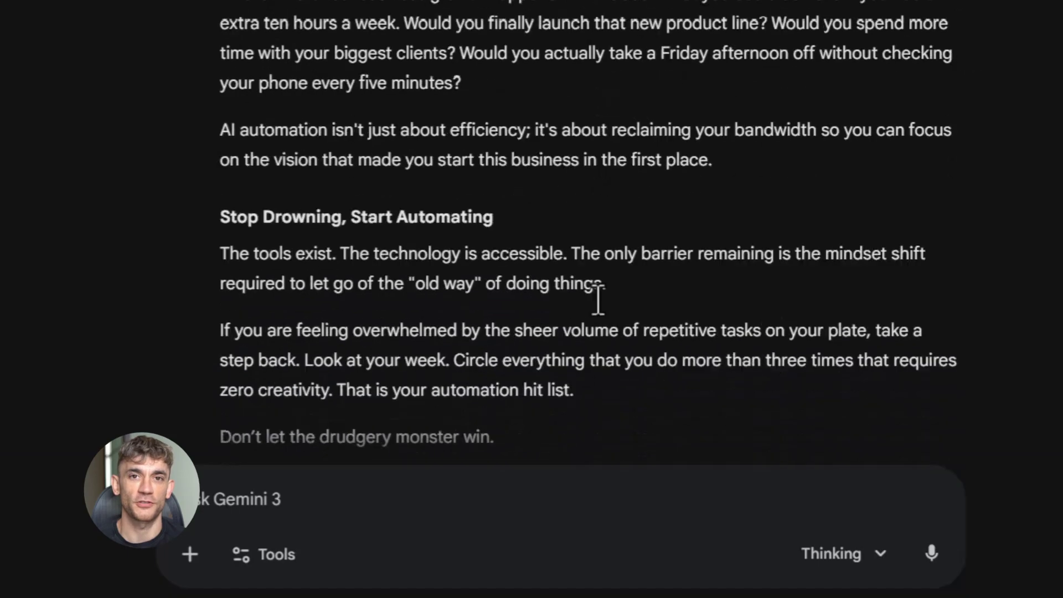
scroll(473, 268, "down", 1)
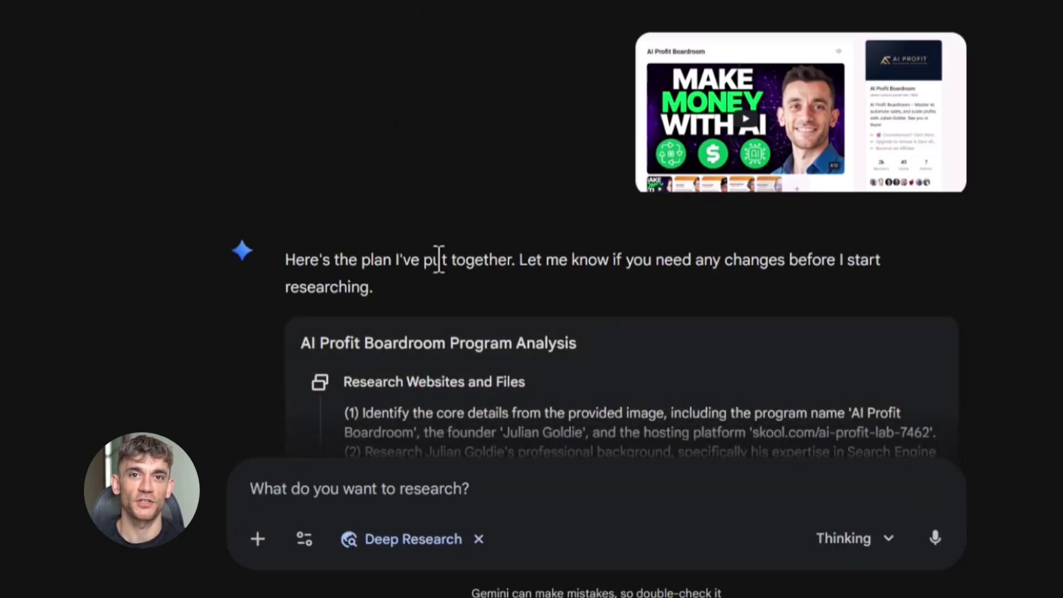
Step: Start the proposed Deep Research plan and scroll through the finished AI Profit Boardroom report
scroll(585, 289, "down", 5)
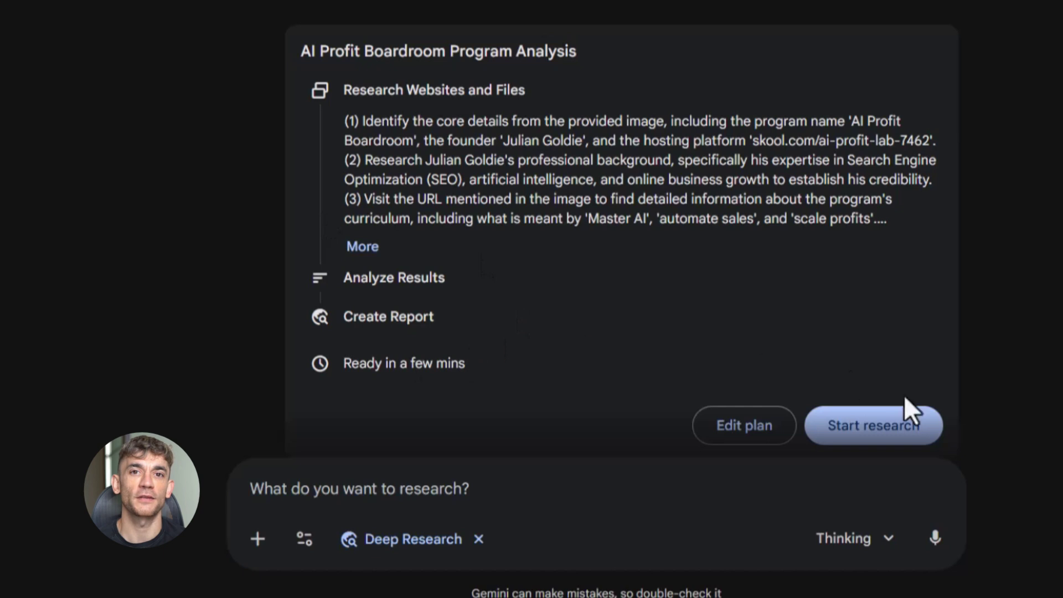
scroll(913, 371, "down", 2)
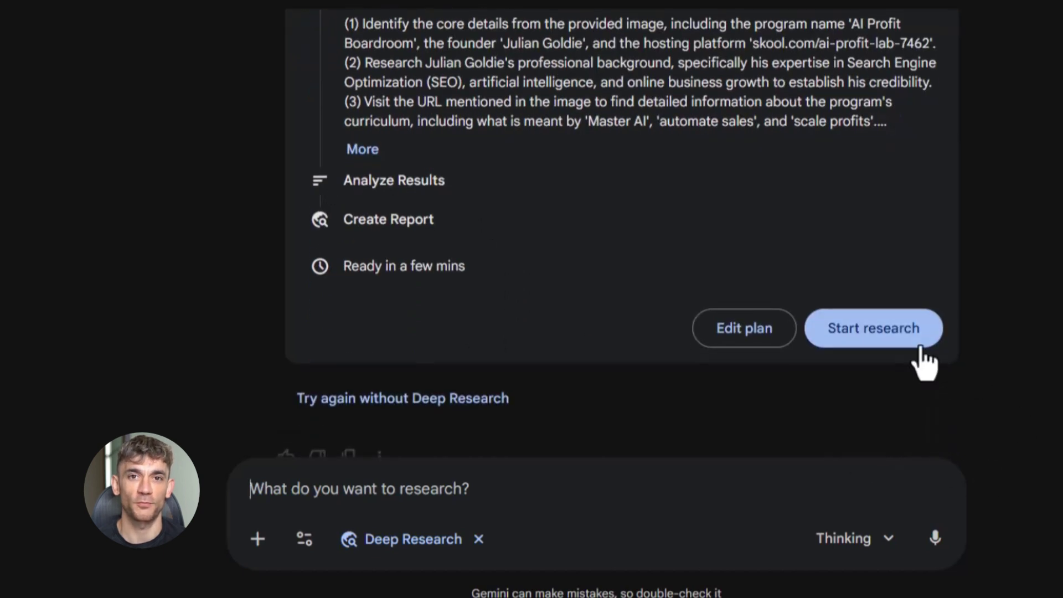
left_click(921, 346)
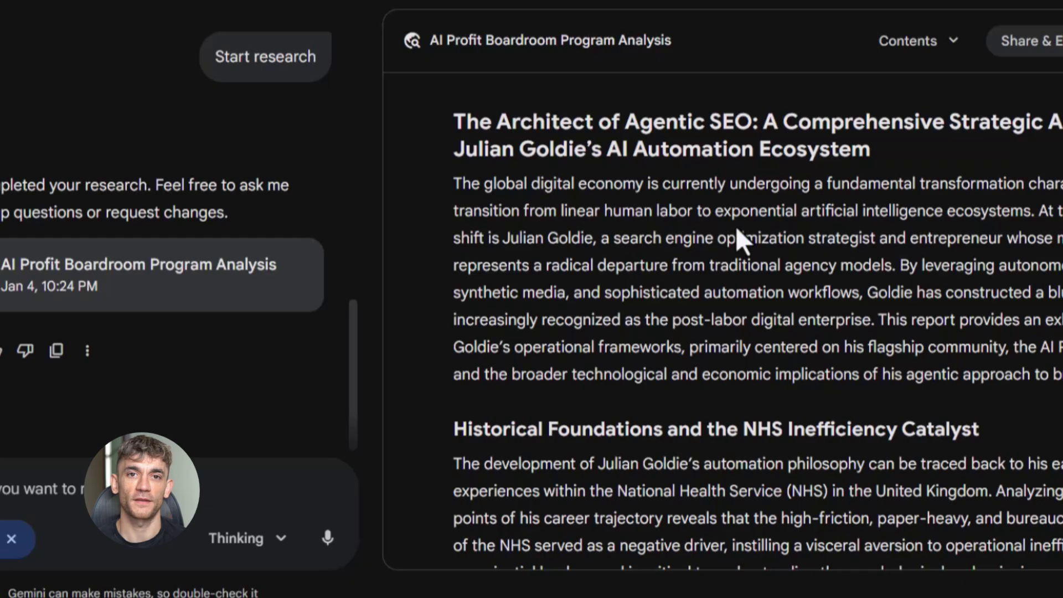
scroll(738, 230, "down", 5)
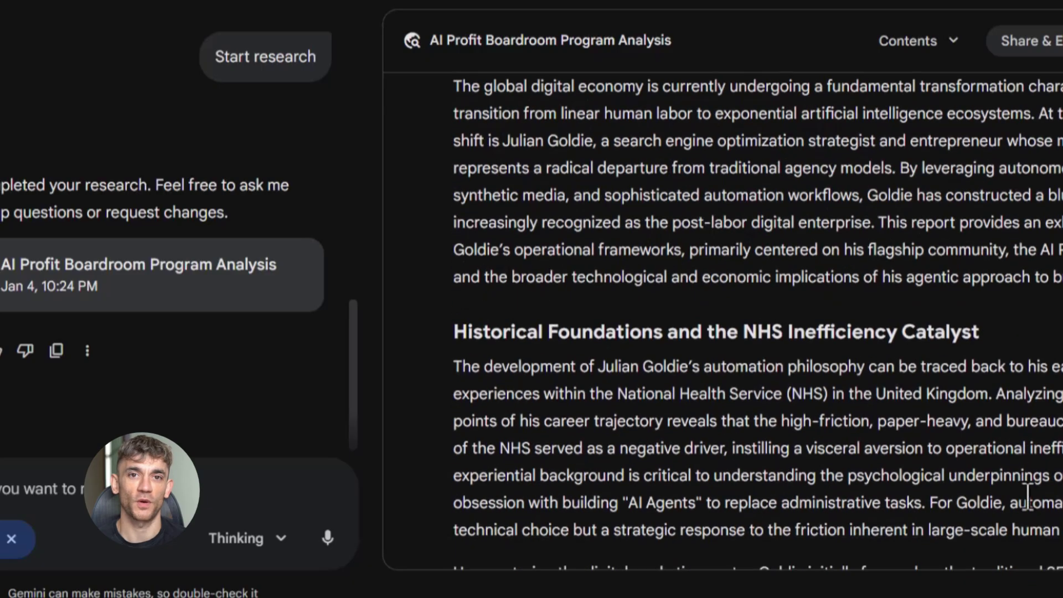
scroll(811, 344, "down", 4)
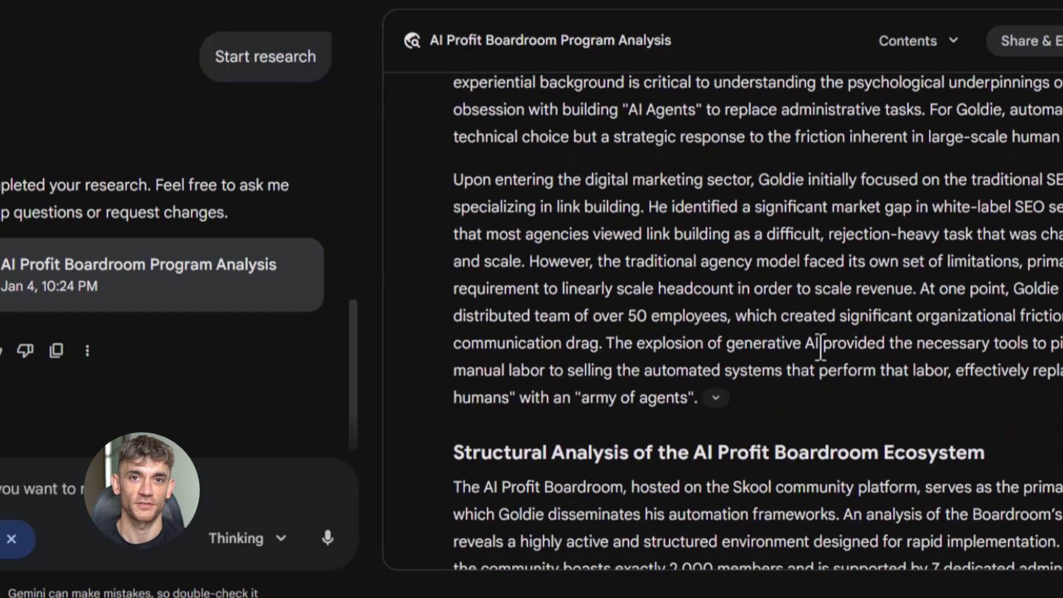
scroll(749, 348, "down", 5)
scroll(581, 360, "down", 7)
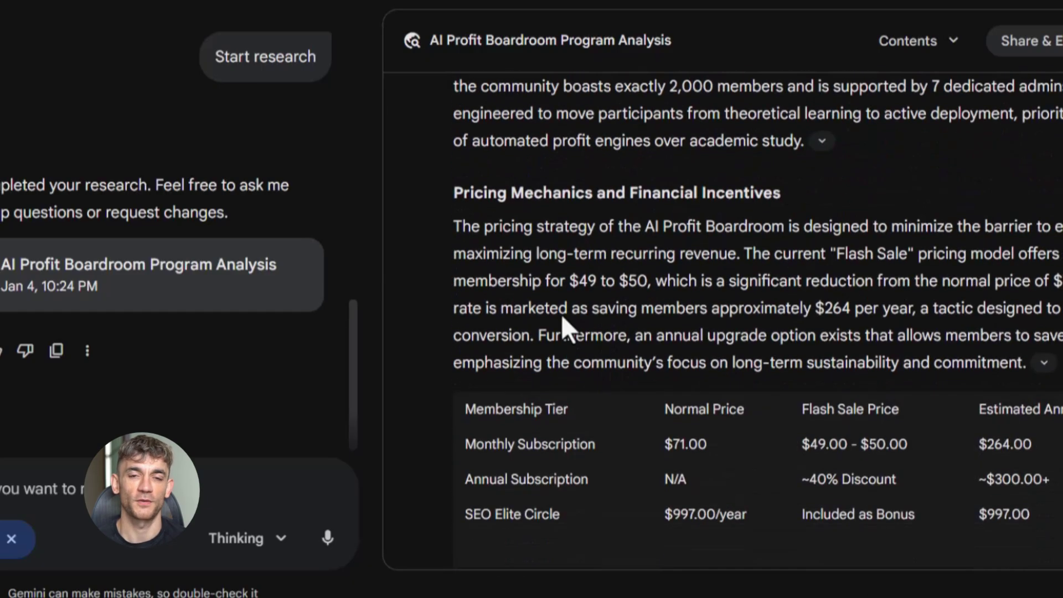
scroll(792, 383, "down", 4)
scroll(720, 426, "down", 7)
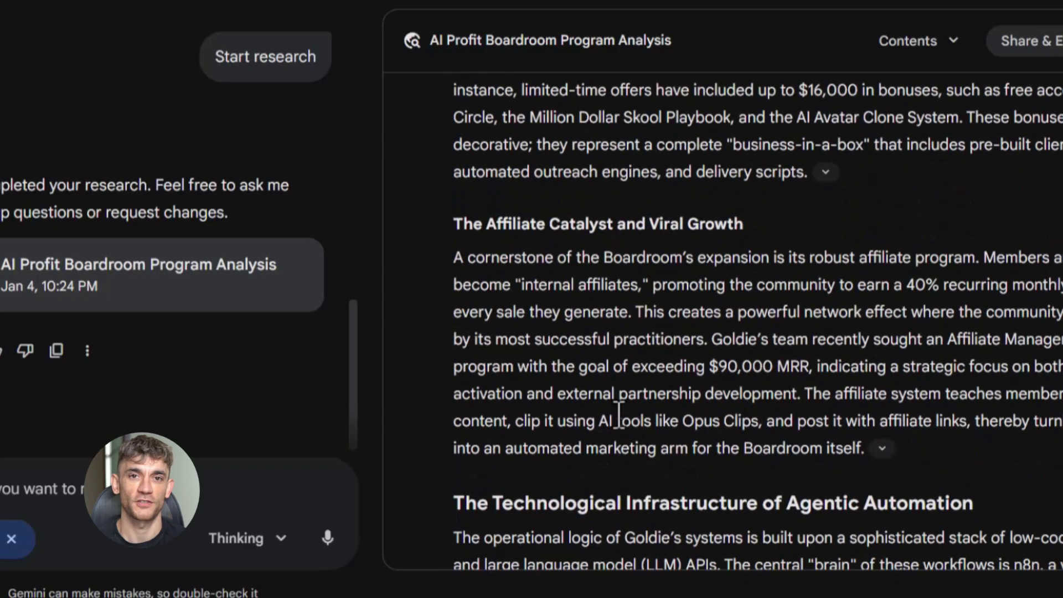
scroll(831, 409, "down", 4)
scroll(812, 398, "down", 7)
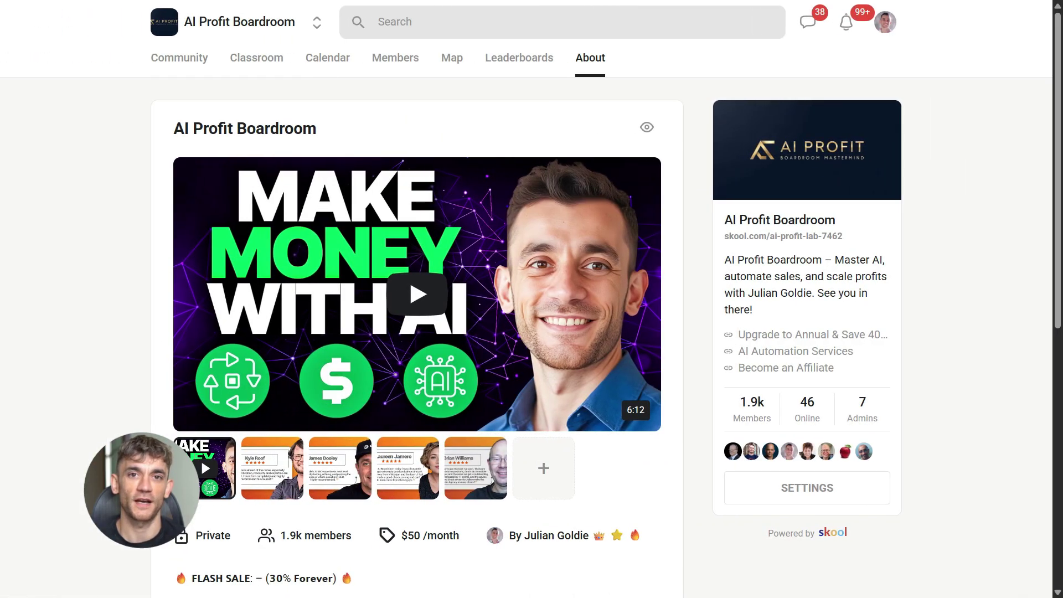
Step: Show a member testimonial on the About page and review the community description
scroll(531, 332, "down", 1)
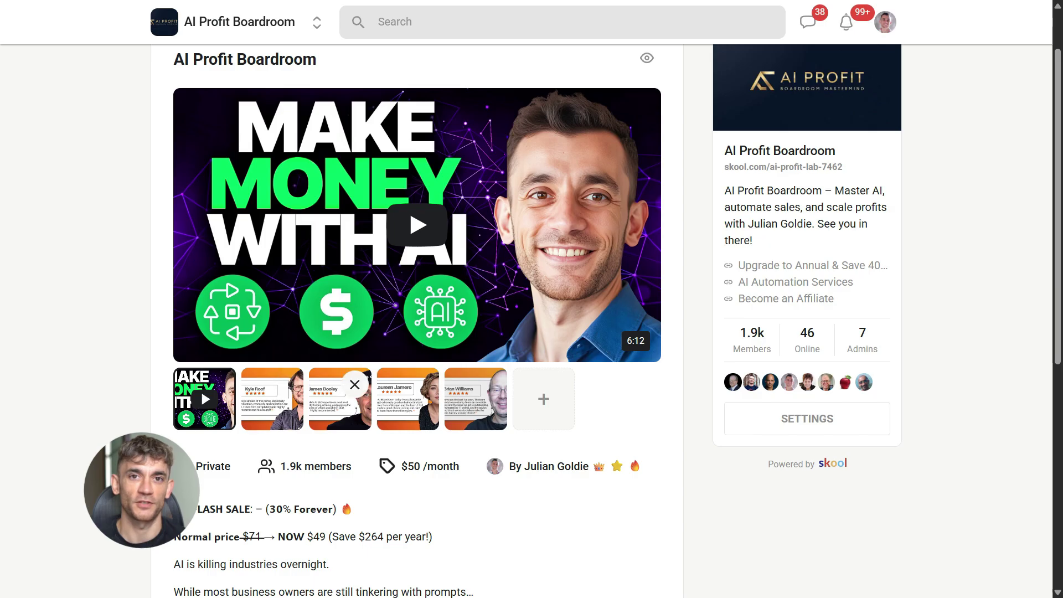
left_click(269, 410)
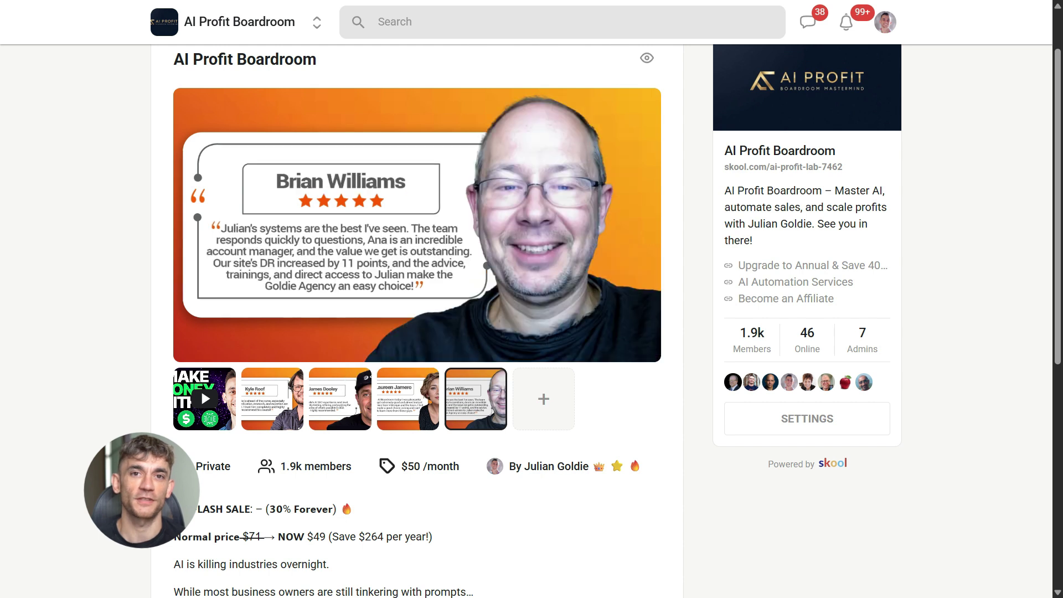
scroll(531, 333, "down", 2)
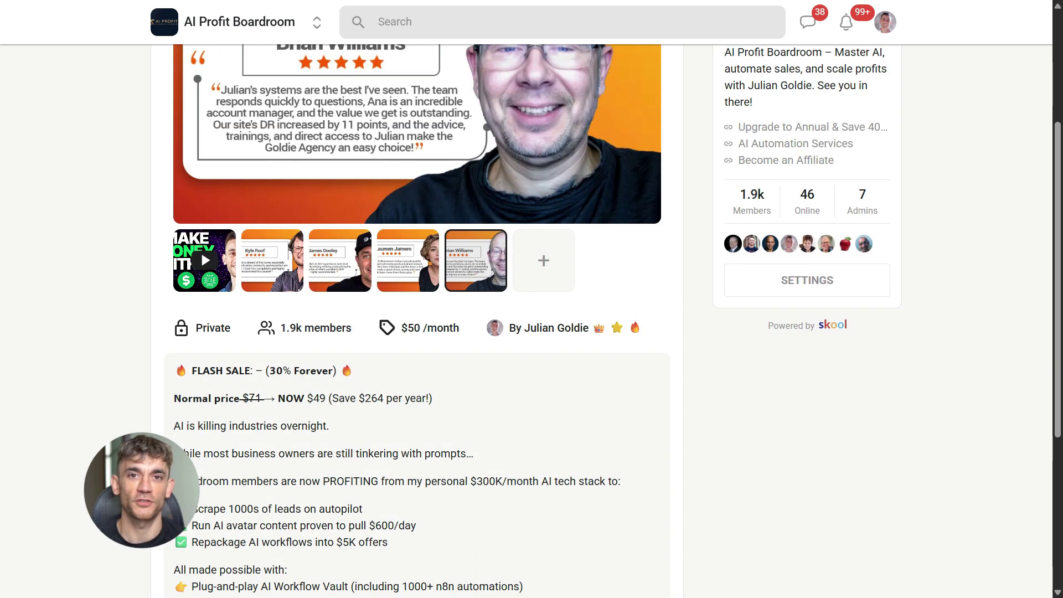
scroll(531, 332, "down", 2)
scroll(531, 332, "down", 2)
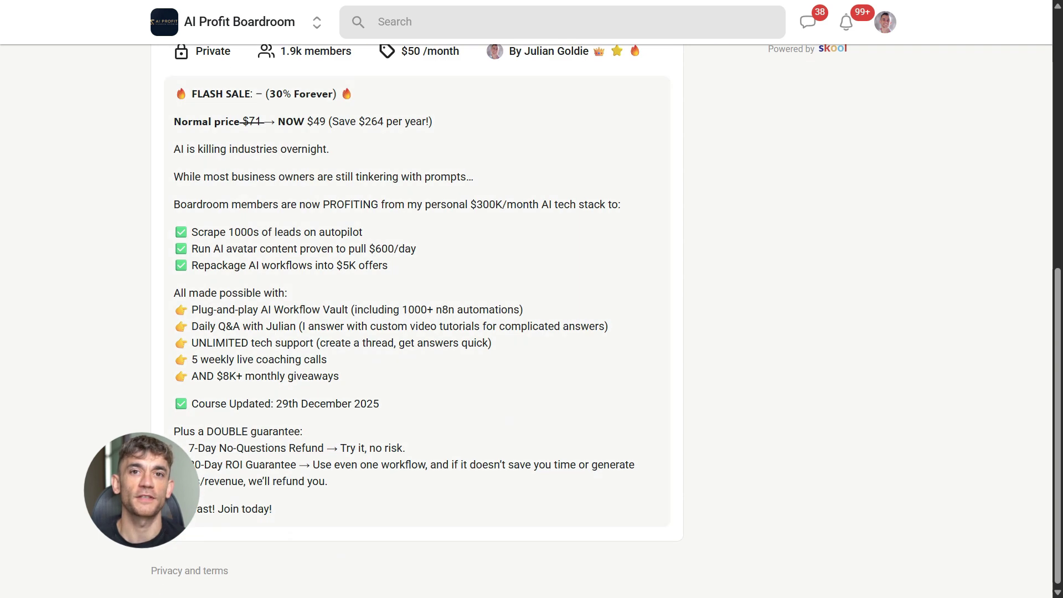
scroll(531, 333, "up", 2)
scroll(532, 332, "up", 6)
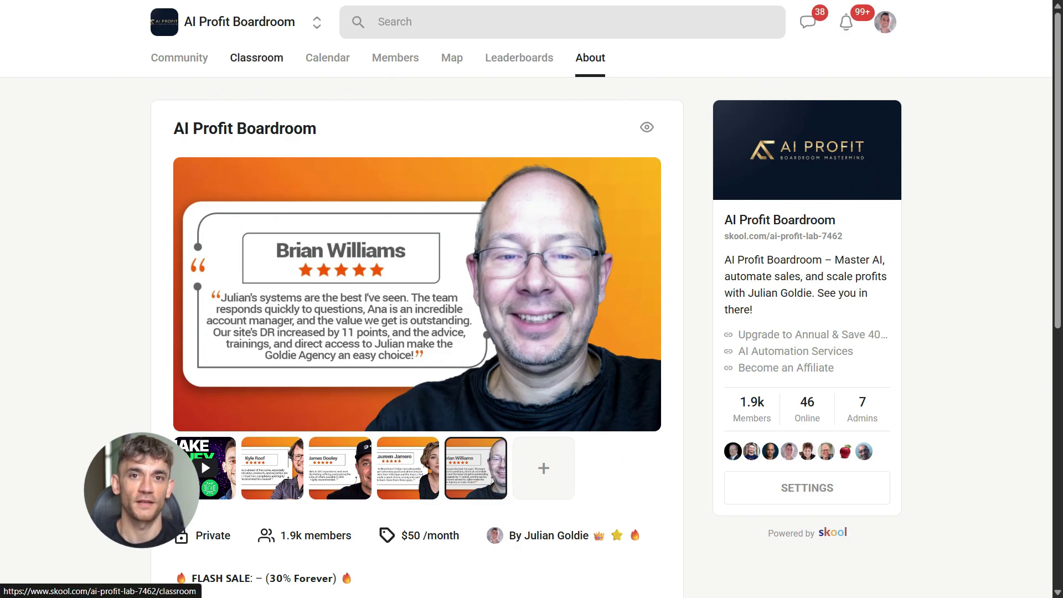
Step: Go to the Classroom tab and browse the course cards
left_click(256, 57)
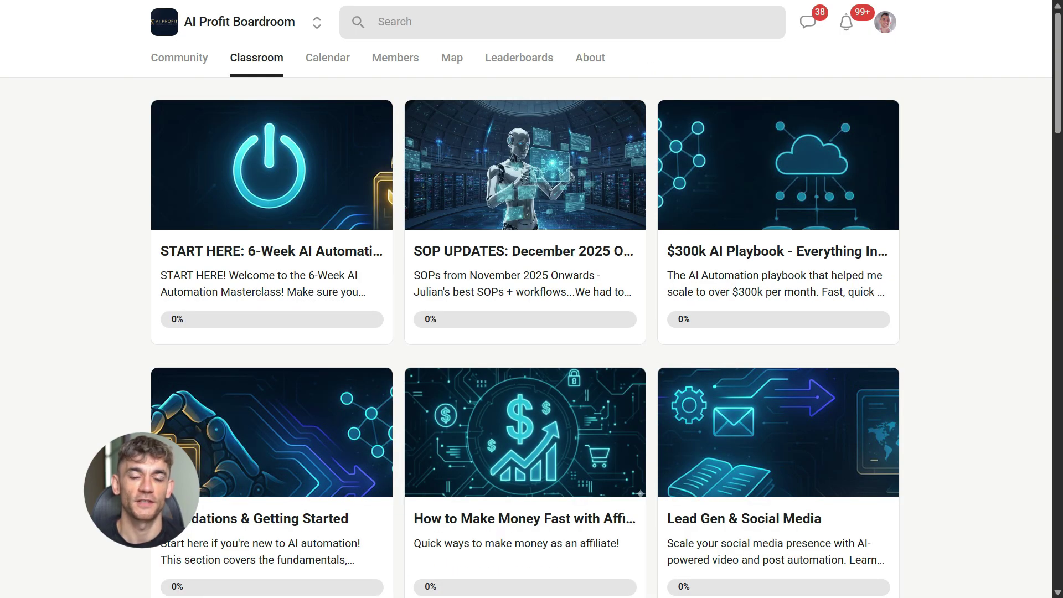
scroll(531, 332, "down", 7)
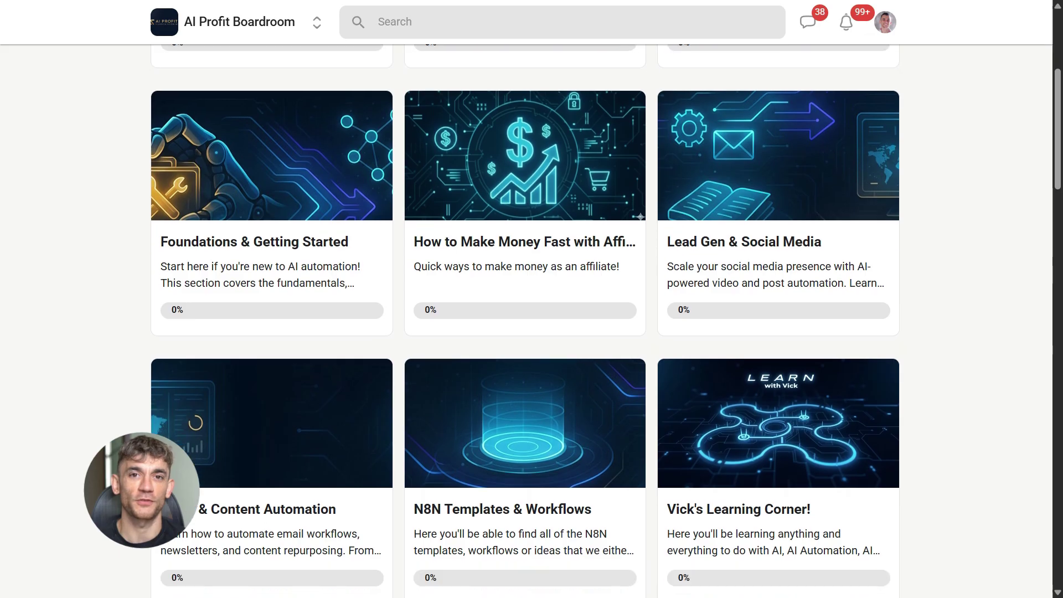
scroll(531, 333, "down", 2)
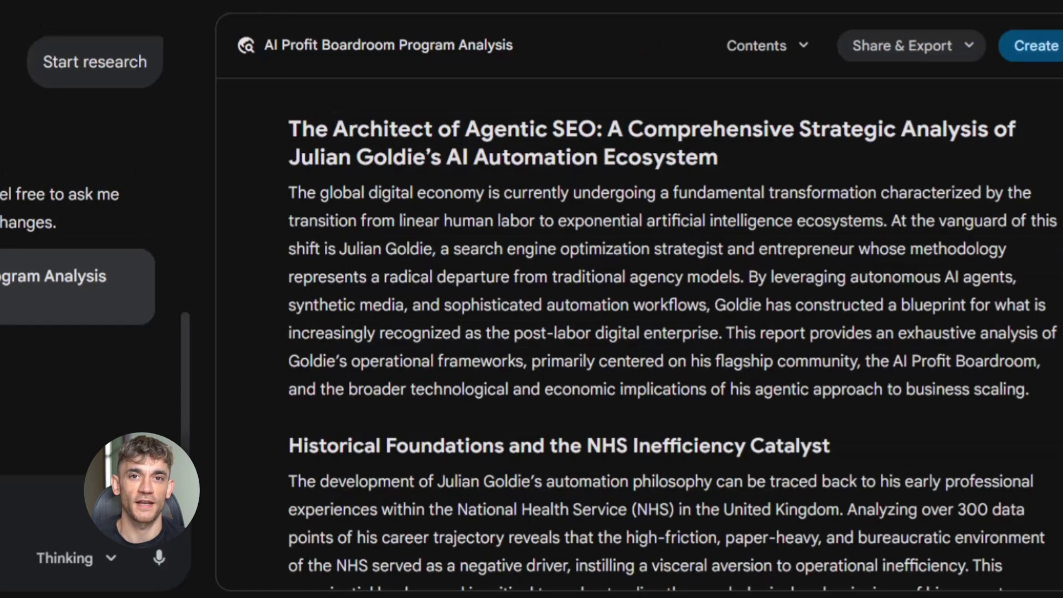
Step: Scroll through the AI Profit Boardroom report down to its sources list
scroll(581, 387, "down", 5)
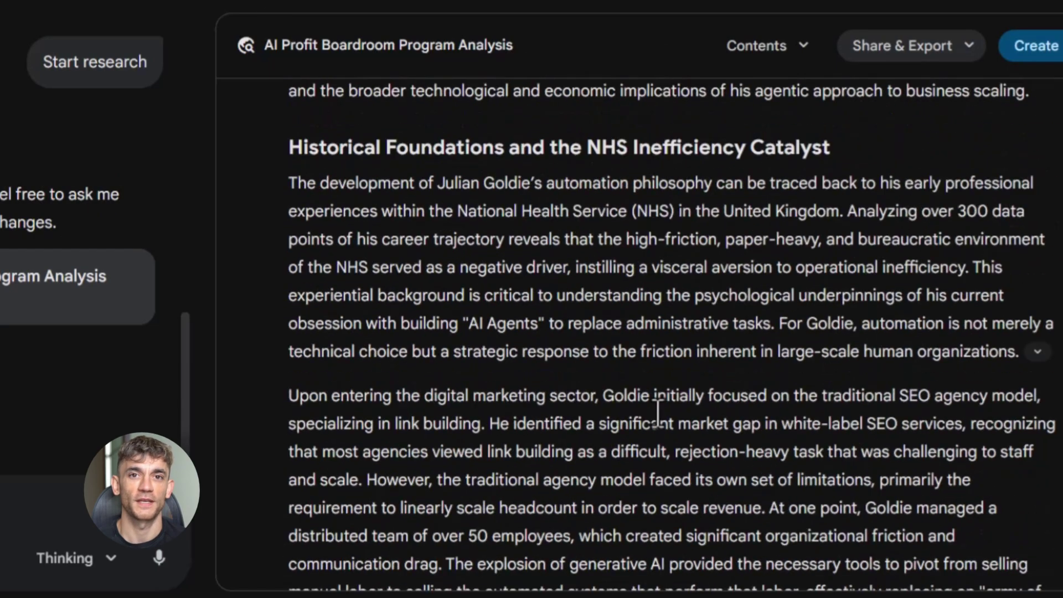
scroll(291, 506, "down", 9)
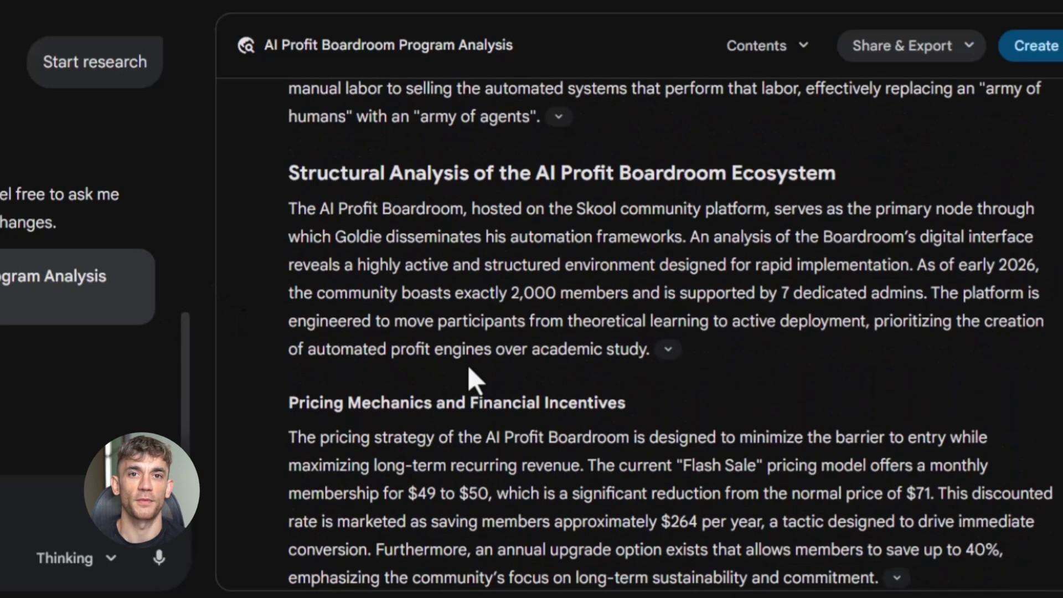
scroll(440, 383, "down", 8)
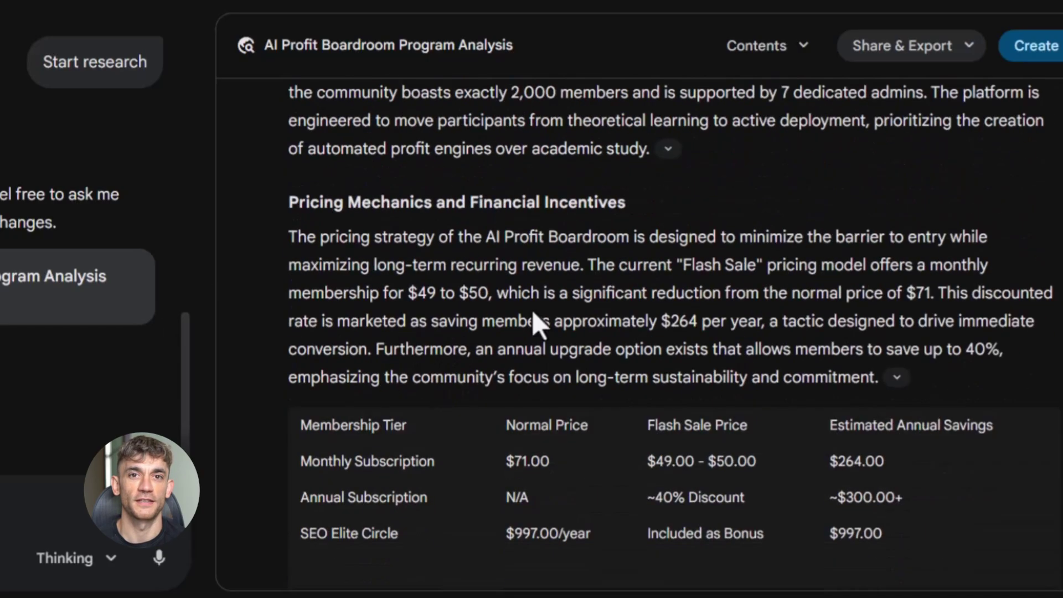
scroll(672, 438, "down", 10)
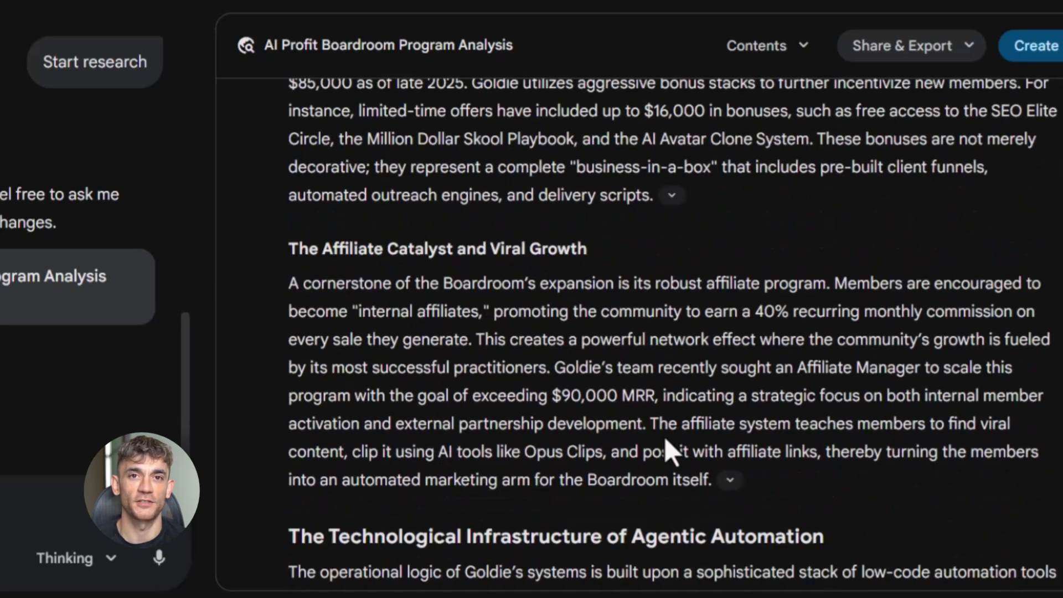
scroll(746, 432, "down", 7)
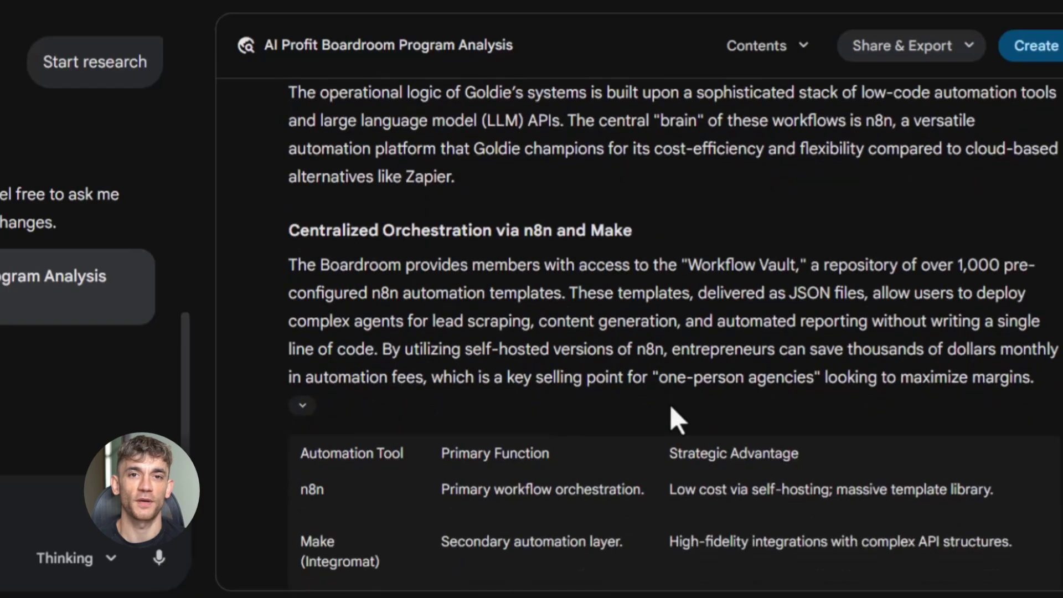
scroll(475, 294, "down", 10)
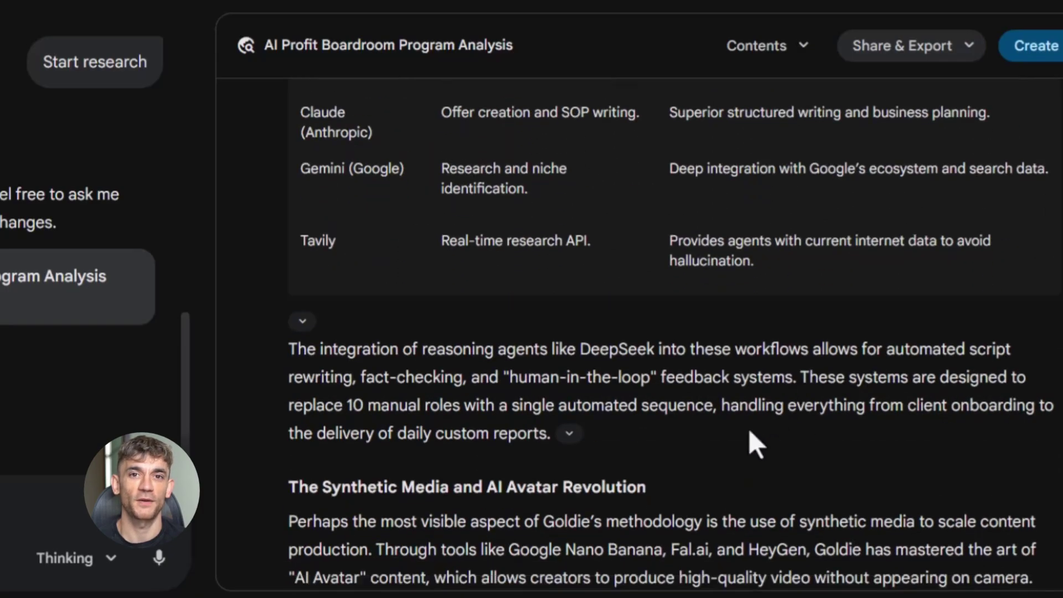
scroll(697, 388, "down", 10)
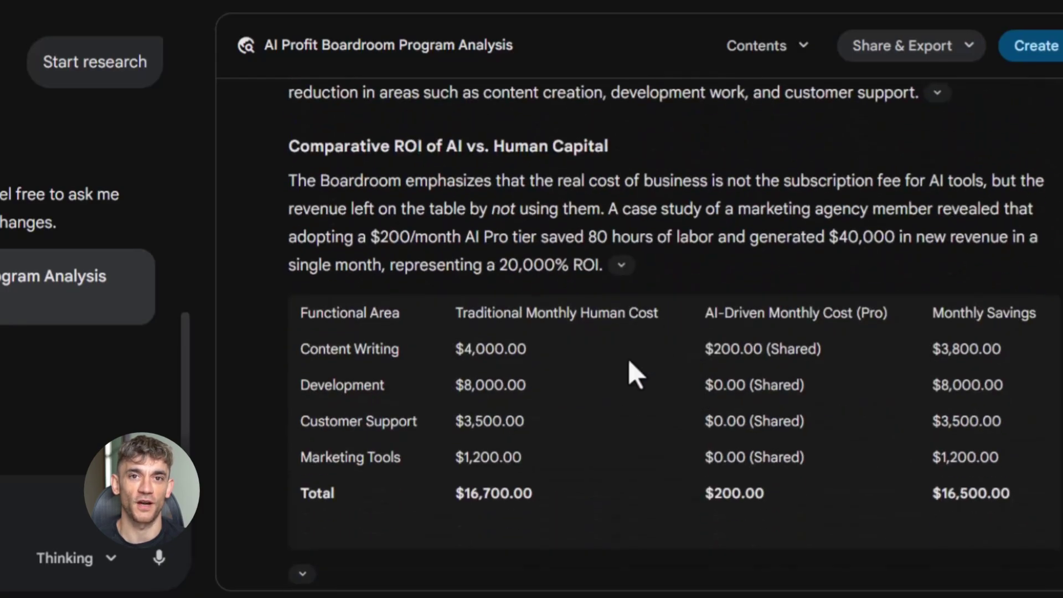
scroll(661, 296, "down", 10)
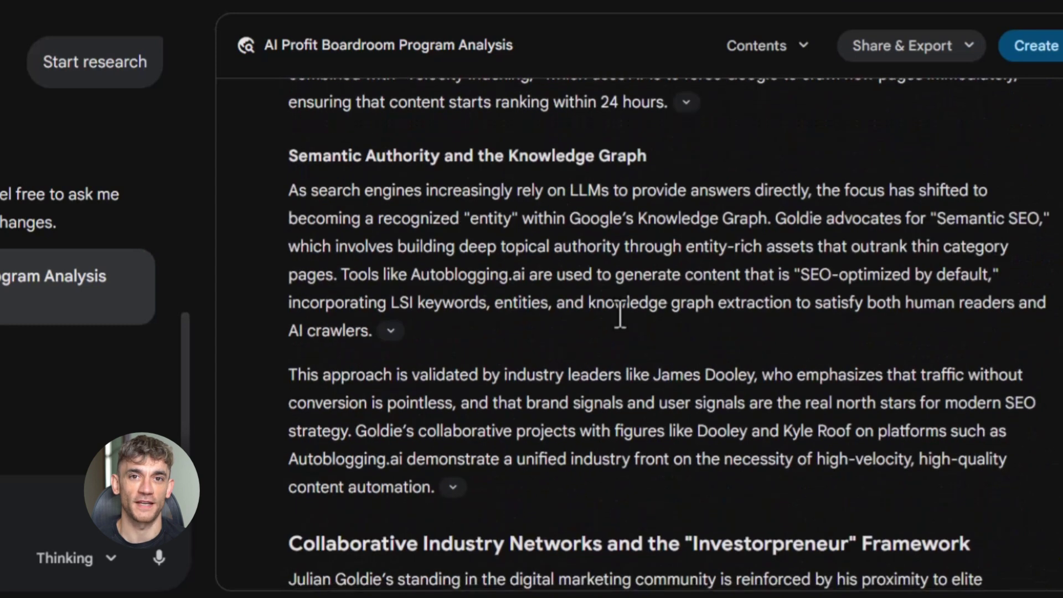
scroll(653, 387, "down", 10)
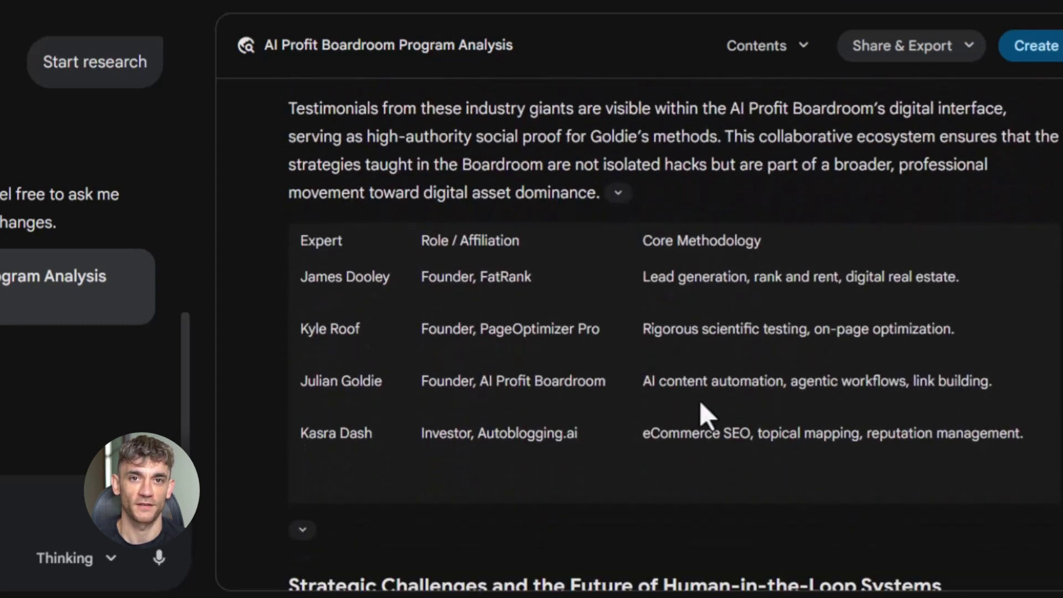
scroll(818, 407, "down", 10)
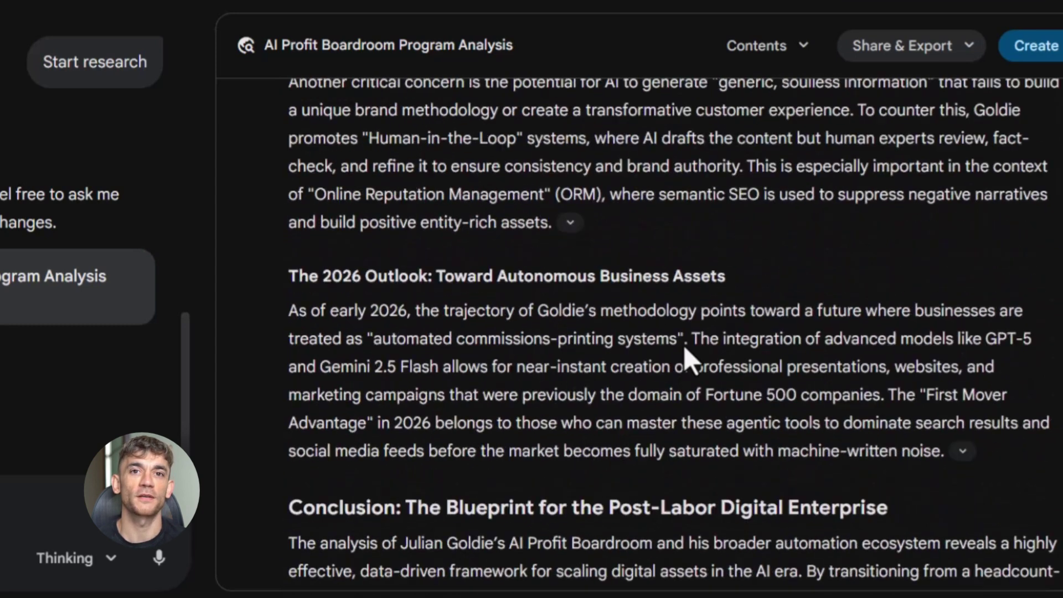
scroll(692, 368, "down", 10)
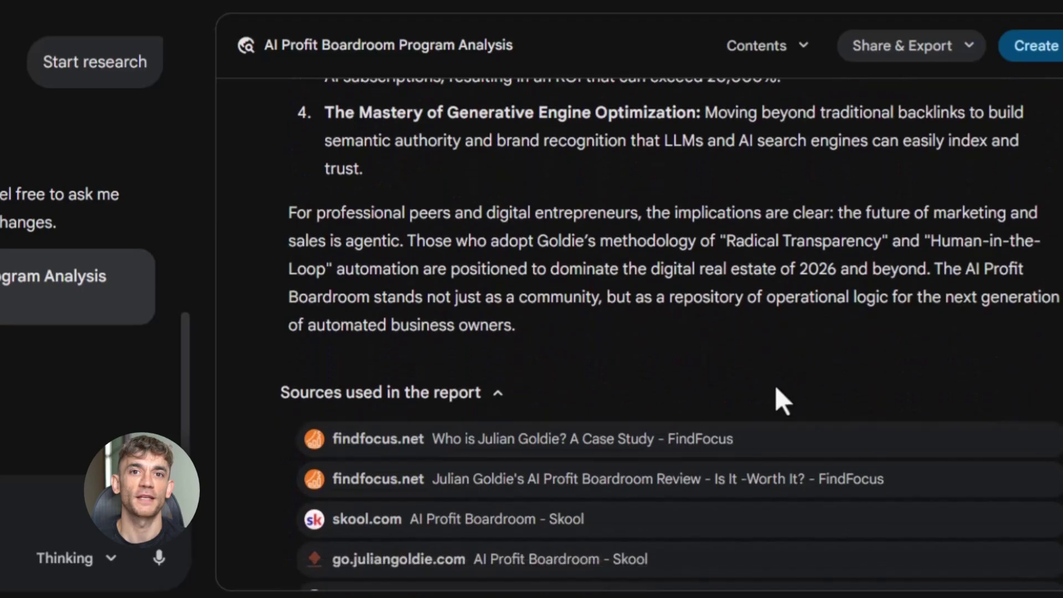
scroll(881, 398, "down", 10)
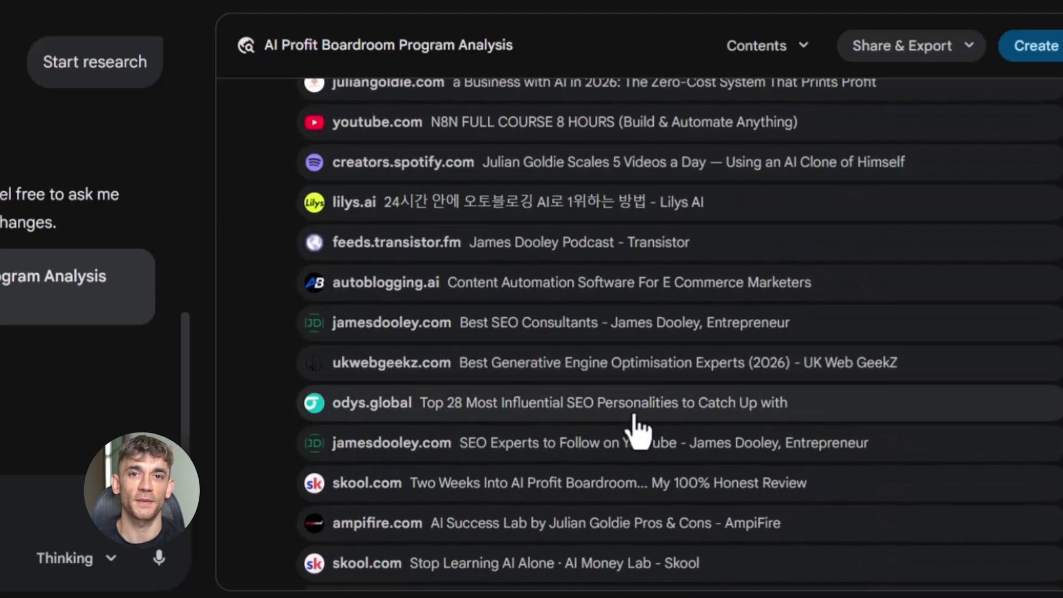
Step: Expand the report's Thoughts and read through the research thinking steps
left_click(331, 523)
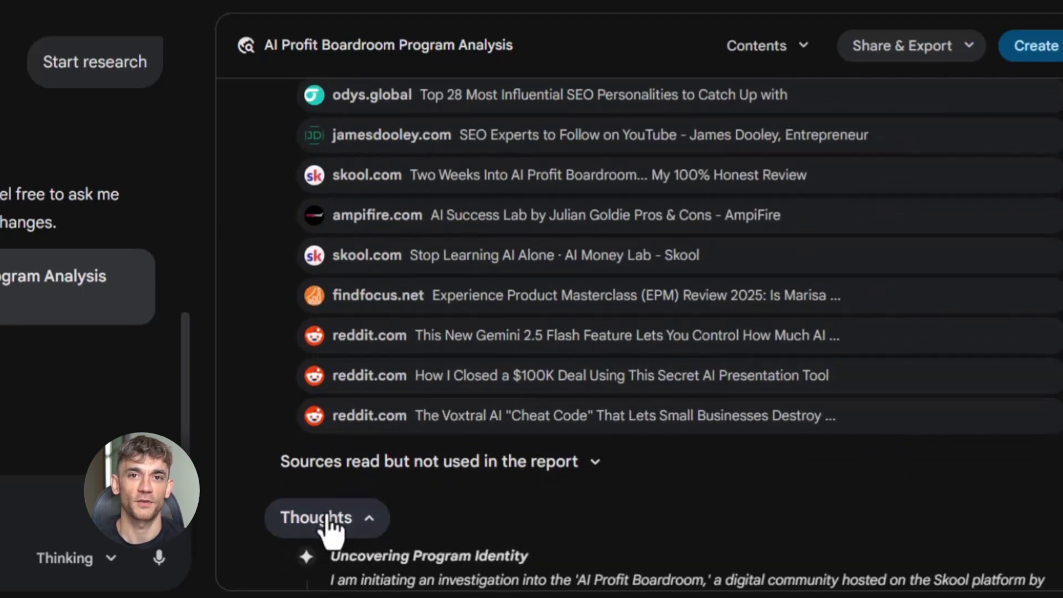
scroll(326, 497, "down", 7)
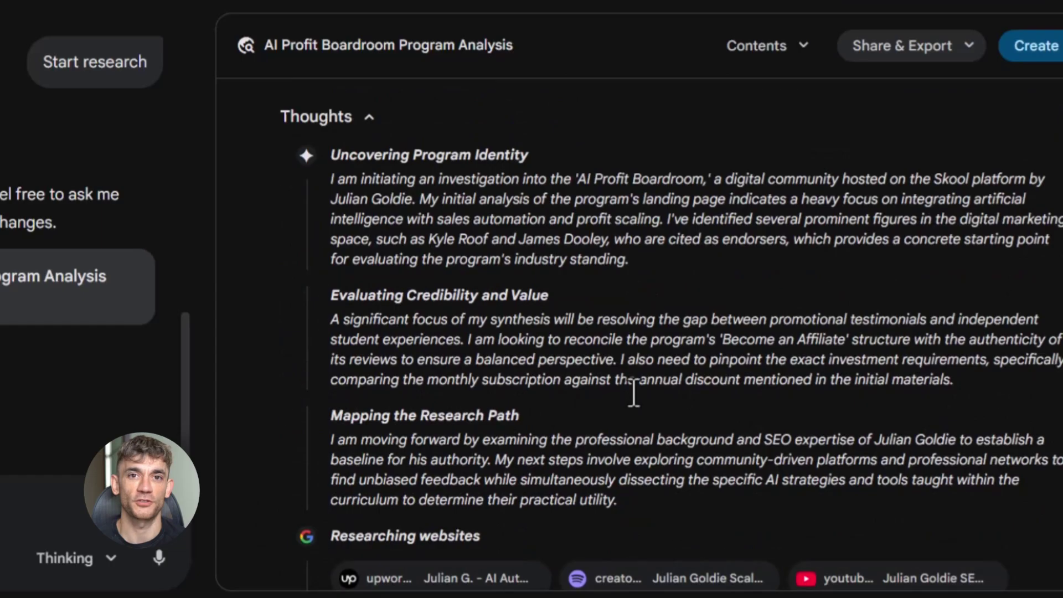
scroll(634, 393, "down", 6)
scroll(449, 434, "down", 3)
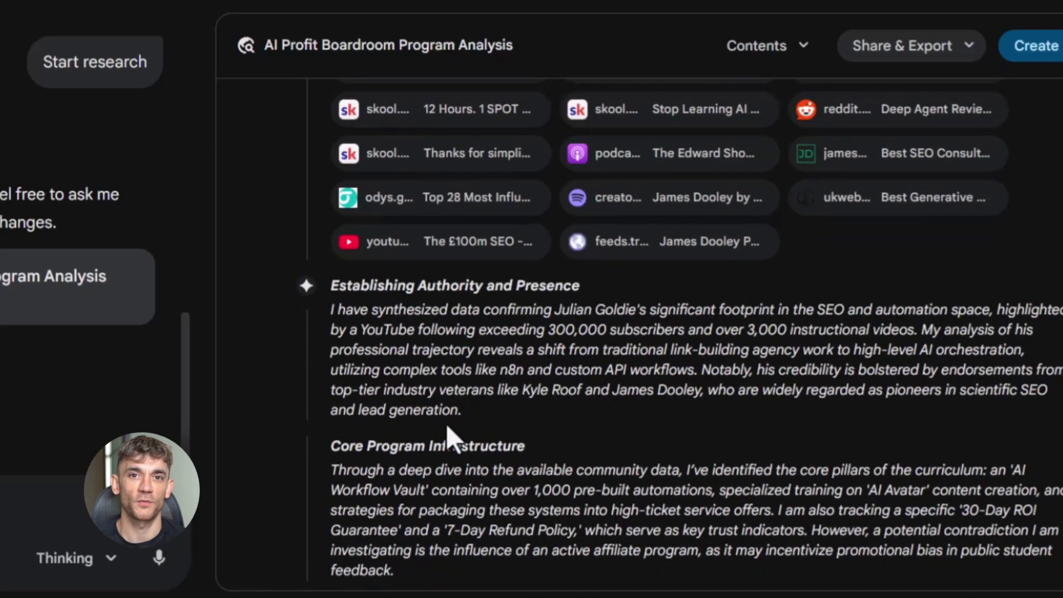
scroll(653, 297, "down", 8)
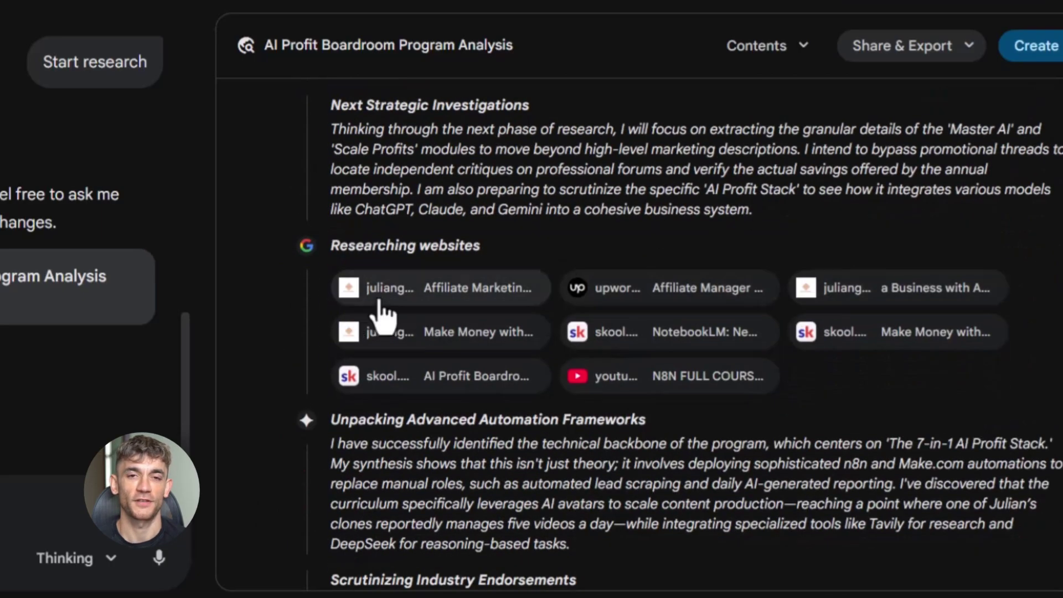
scroll(620, 374, "down", 9)
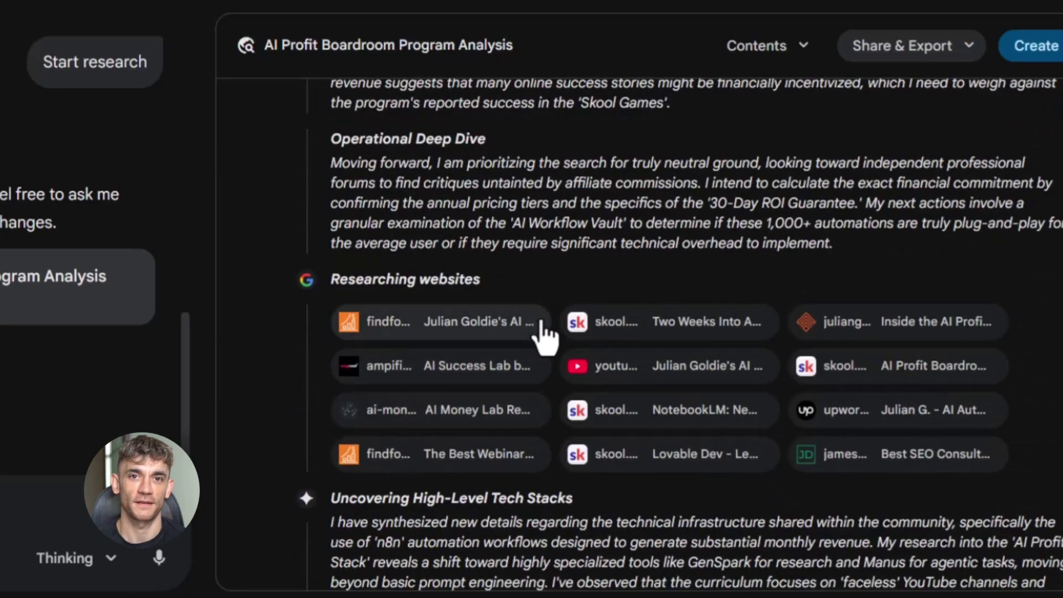
scroll(446, 346, "down", 4)
scroll(587, 307, "down", 7)
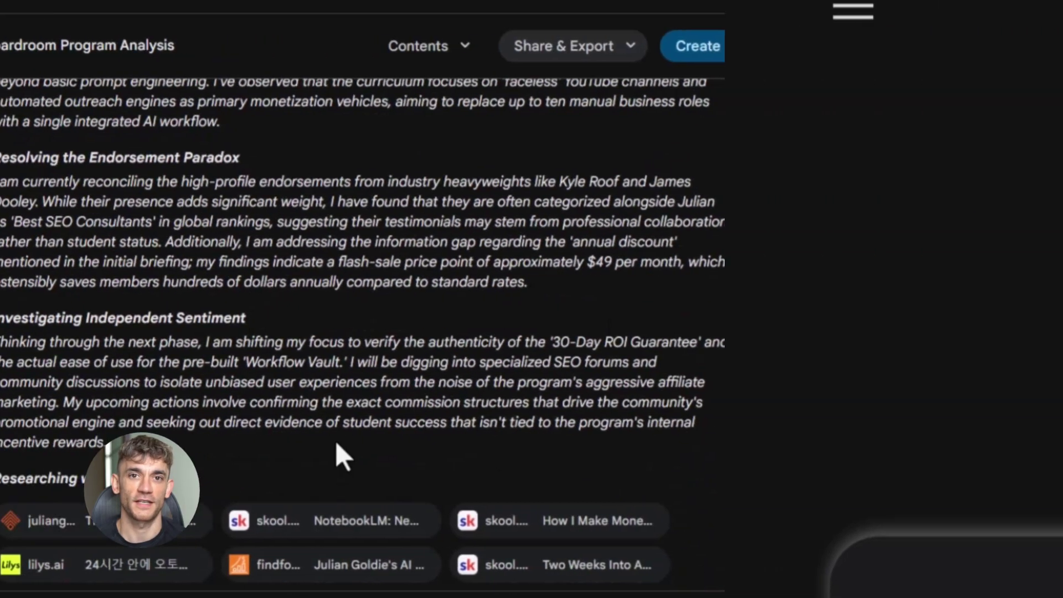
Step: Enter a prompt to find knowledge gaps in a Ship of Theseus explanation and build a quiz
type("Take my explanation of the Ship of Theseus and help me identify my knowledge gaps, then create a quiz based on those gaps so I can study for my philosophy")
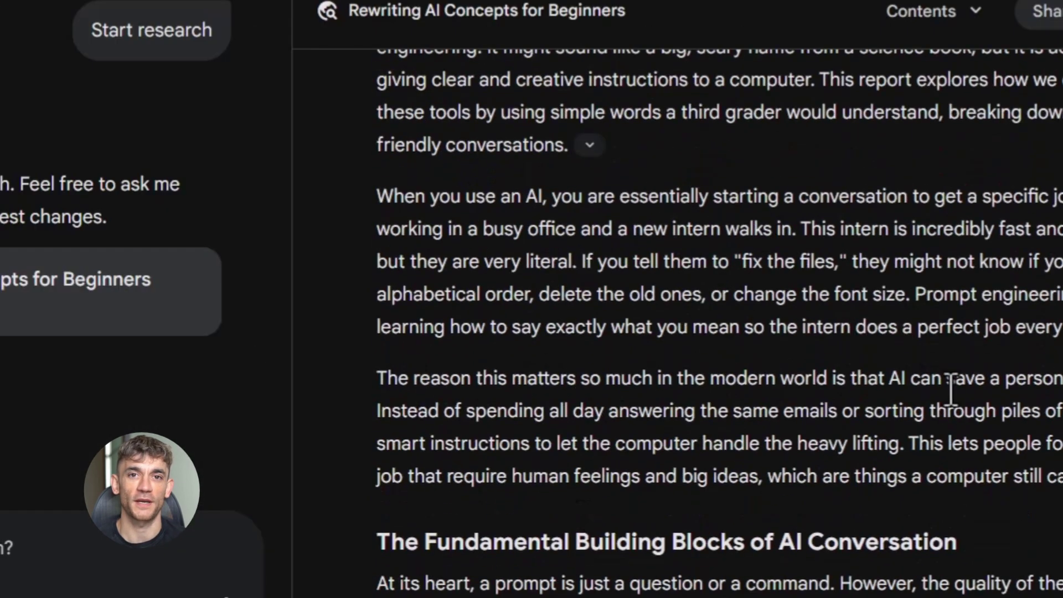
scroll(951, 387, "down", 15)
scroll(755, 304, "down", 6)
scroll(486, 296, "down", 8)
scroll(783, 351, "up", 3)
scroll(783, 360, "down", 6)
scroll(783, 360, "down", 20)
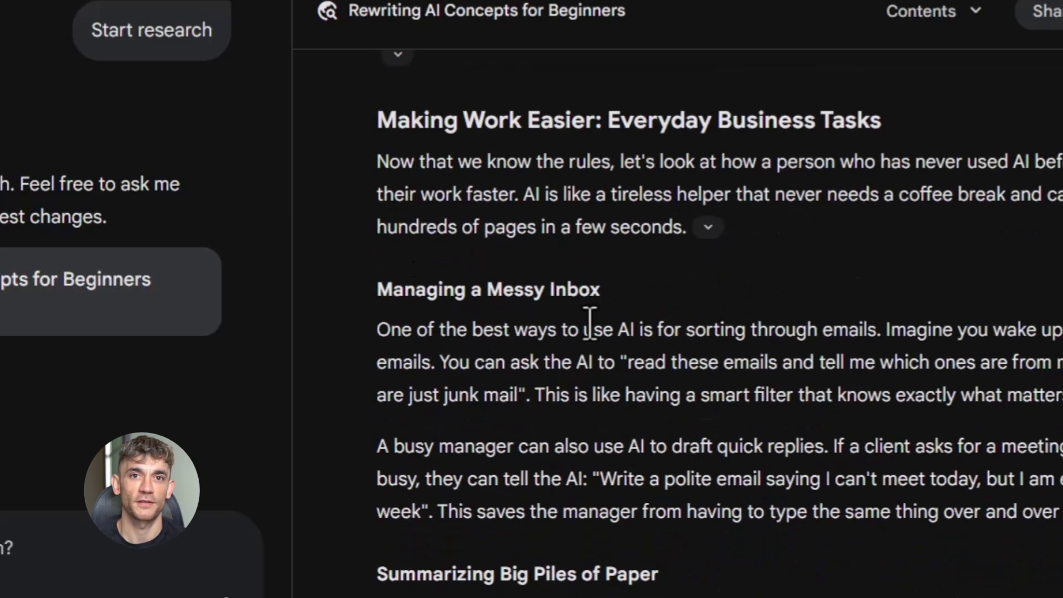
scroll(809, 309, "down", 8)
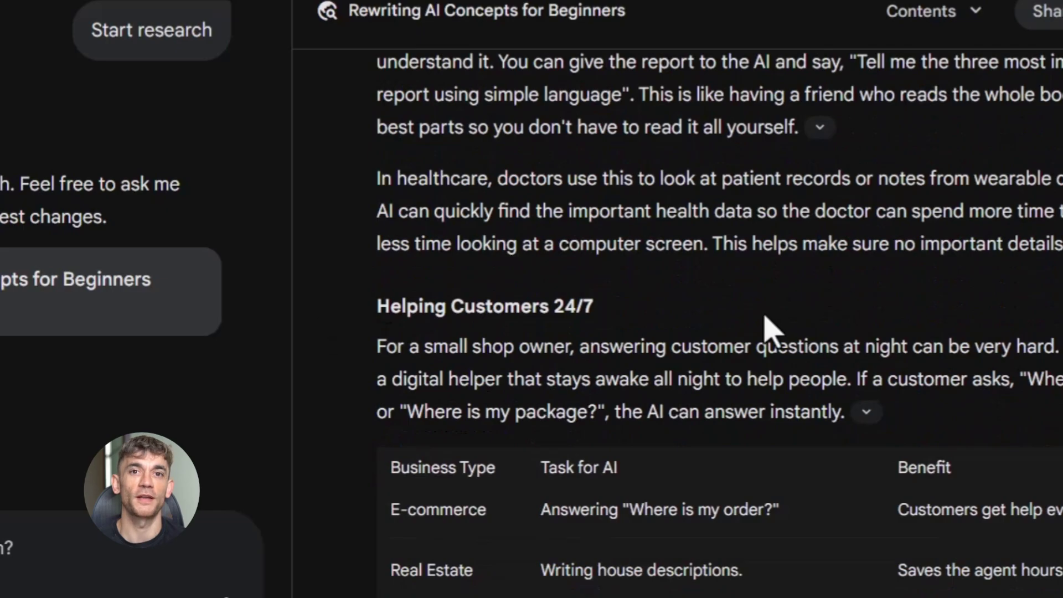
scroll(772, 333, "down", 6)
scroll(775, 321, "down", 5)
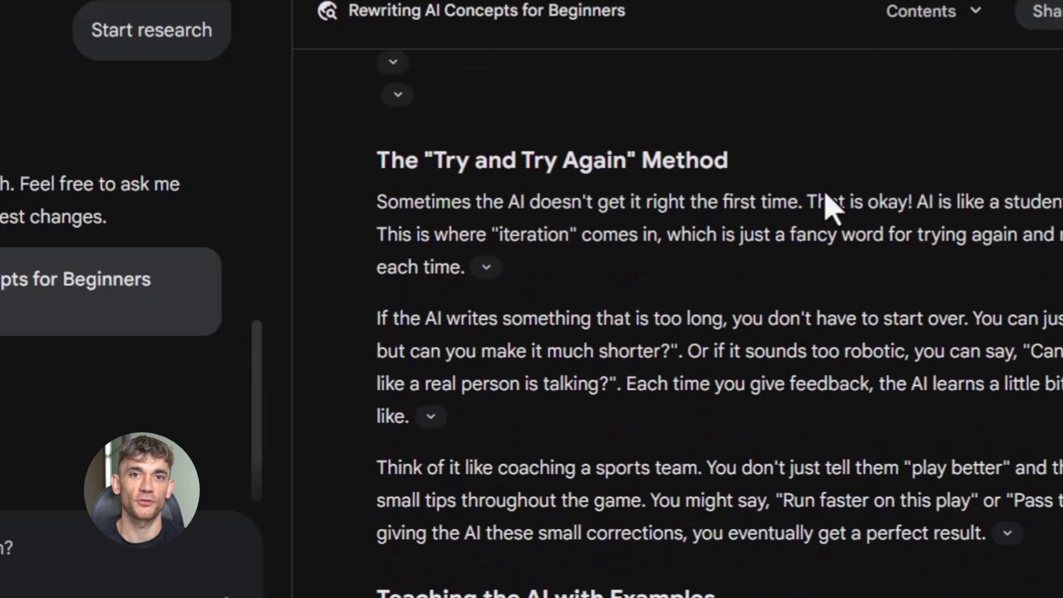
scroll(899, 207, "down", 5)
scroll(897, 382, "down", 4)
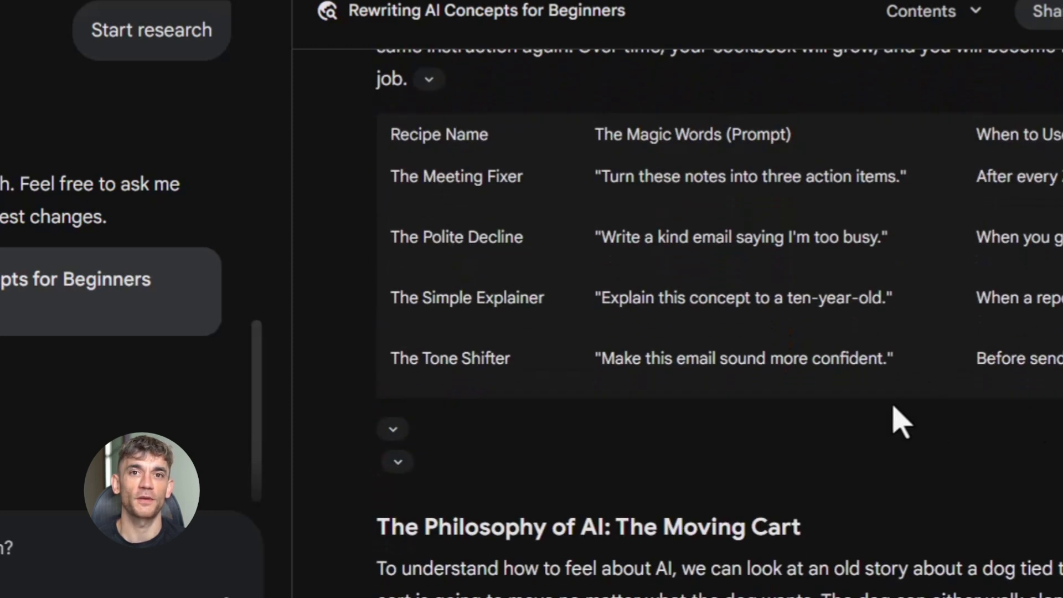
scroll(777, 332, "down", 18)
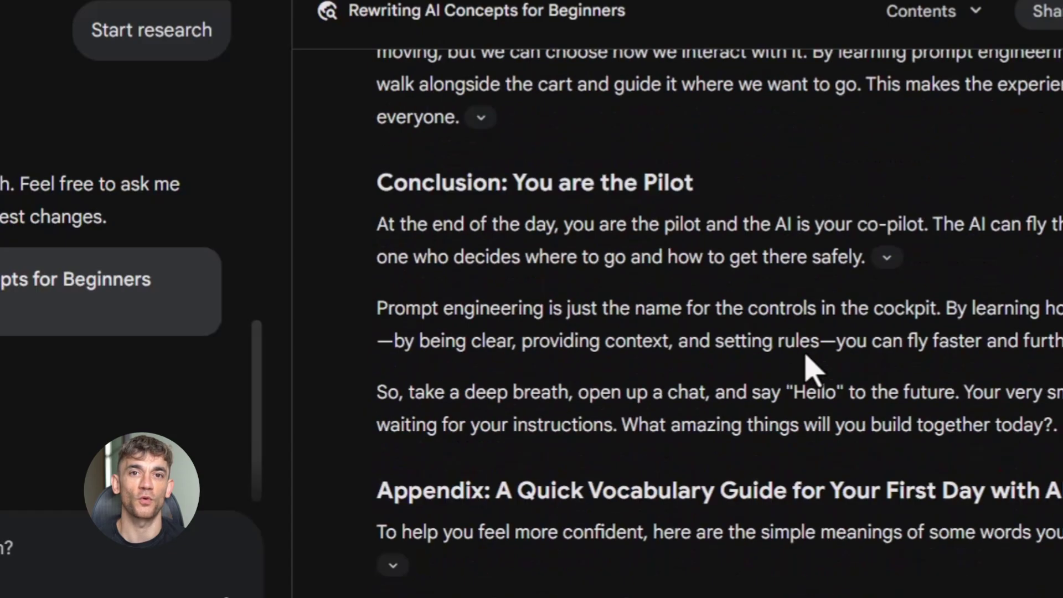
scroll(616, 249, "down", 11)
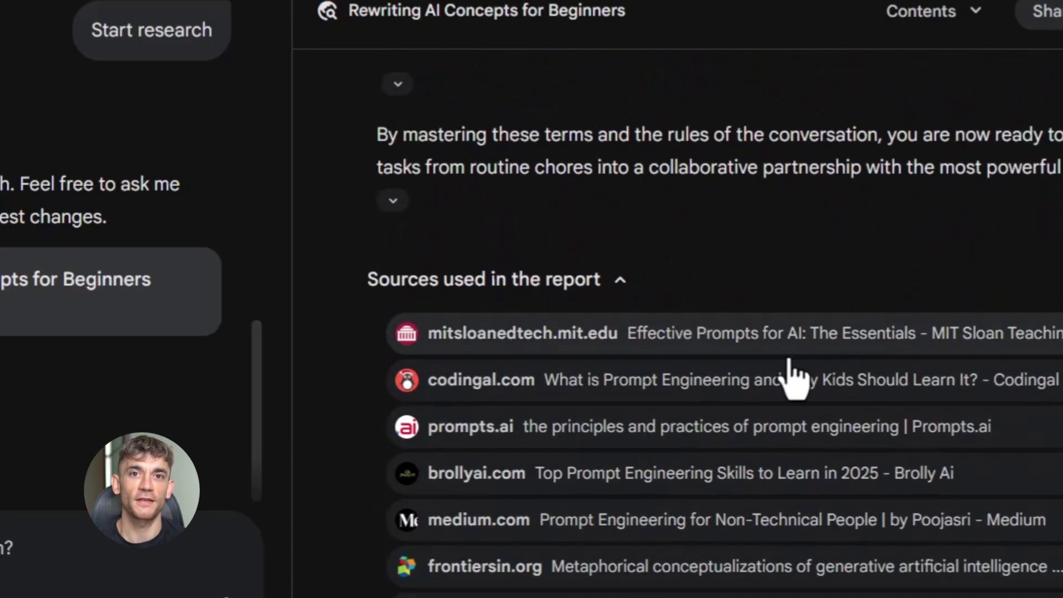
scroll(698, 449, "down", 15)
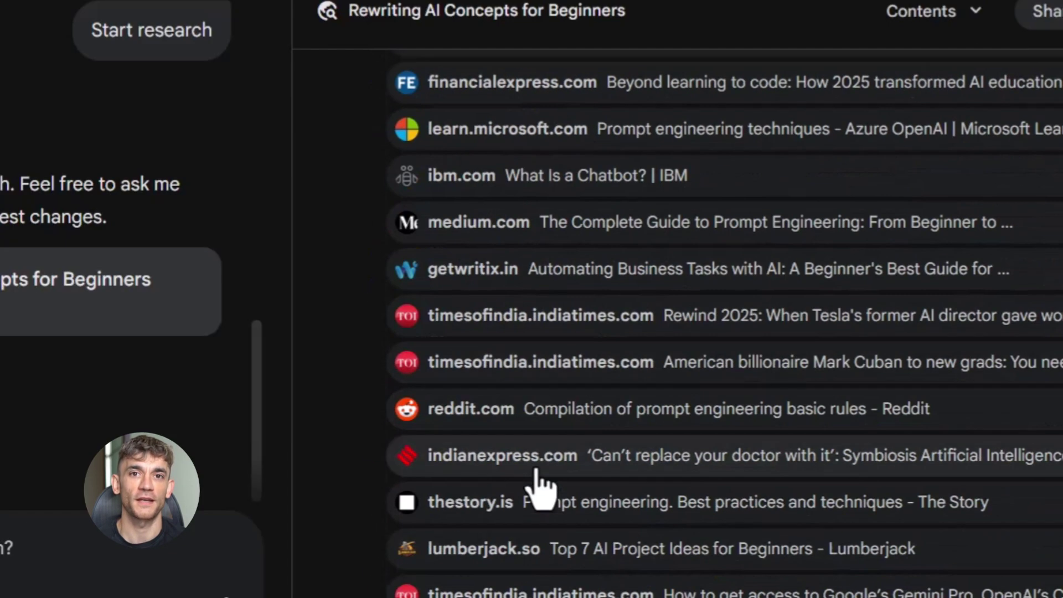
scroll(487, 437, "down", 4)
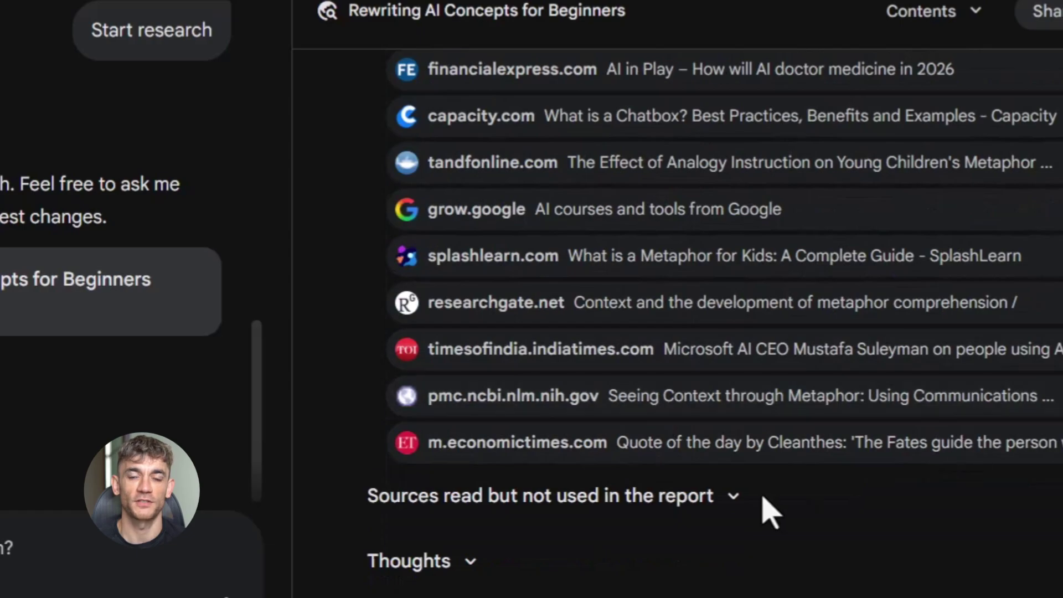
scroll(724, 510, "down", 15)
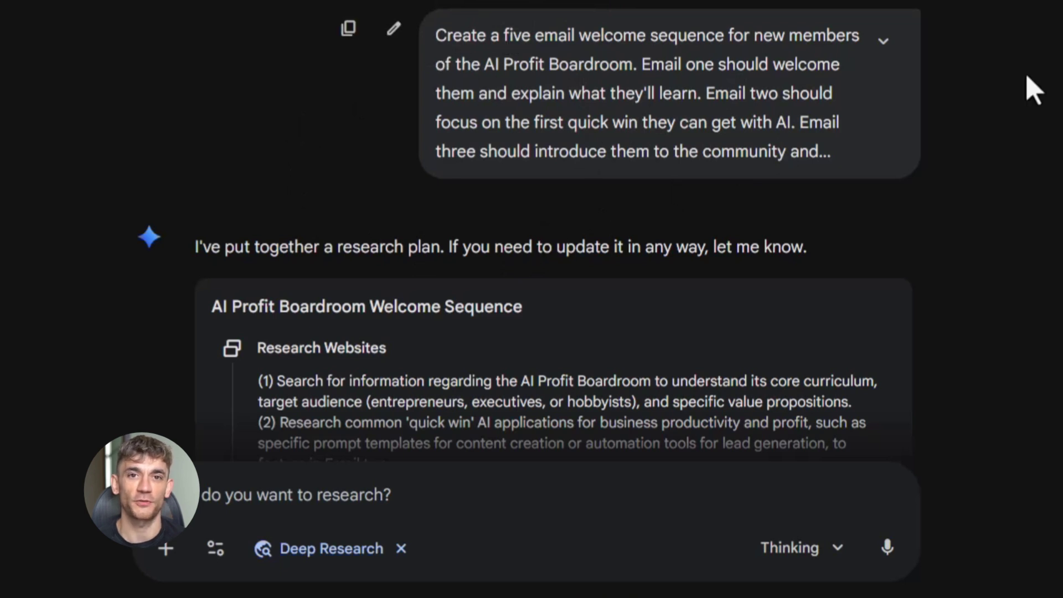
scroll(691, 247, "down", 8)
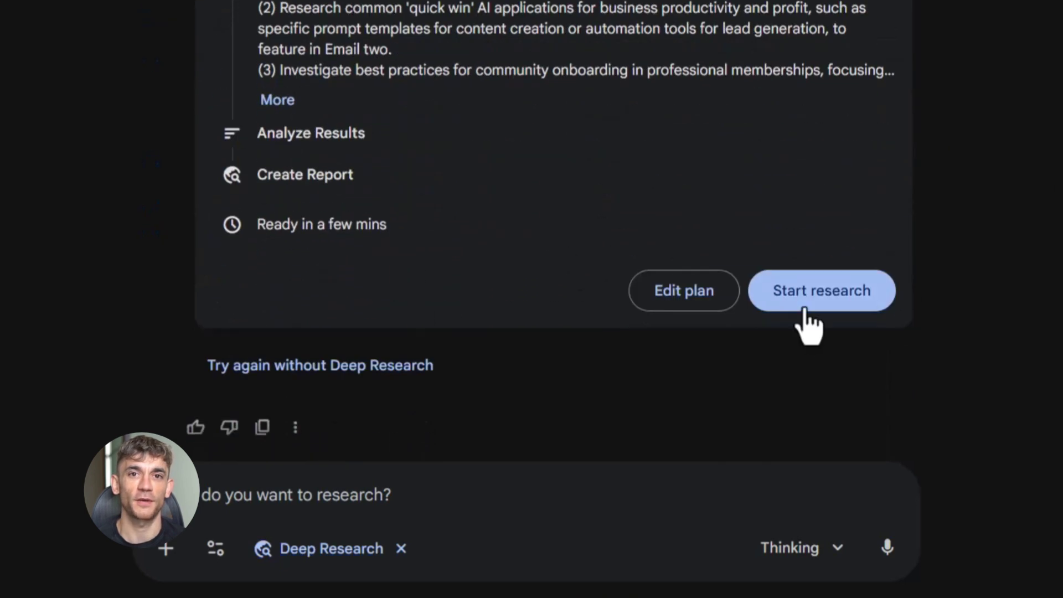
left_click(804, 311)
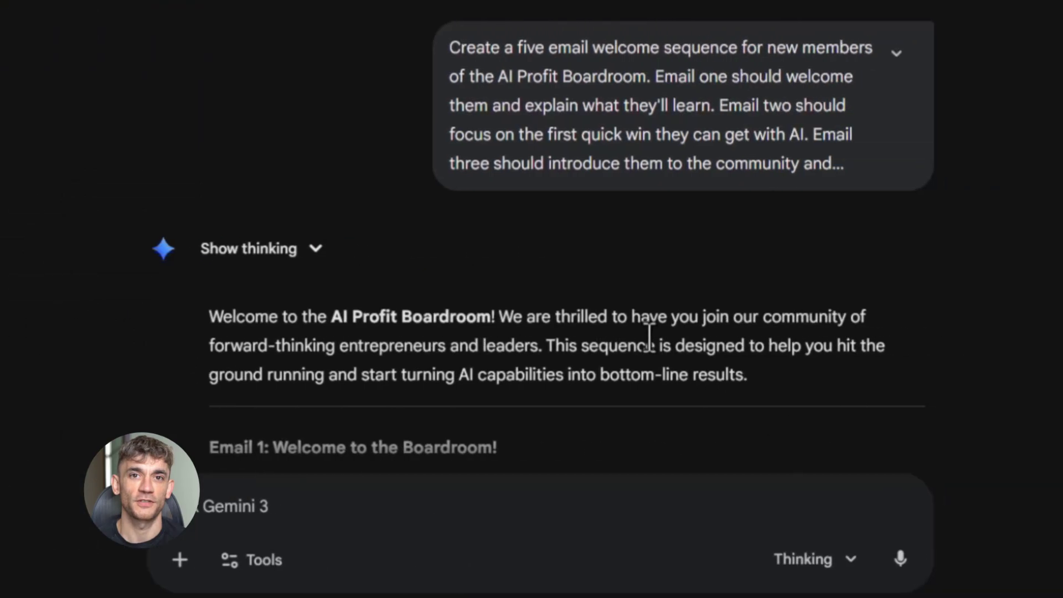
scroll(649, 335, "down", 4)
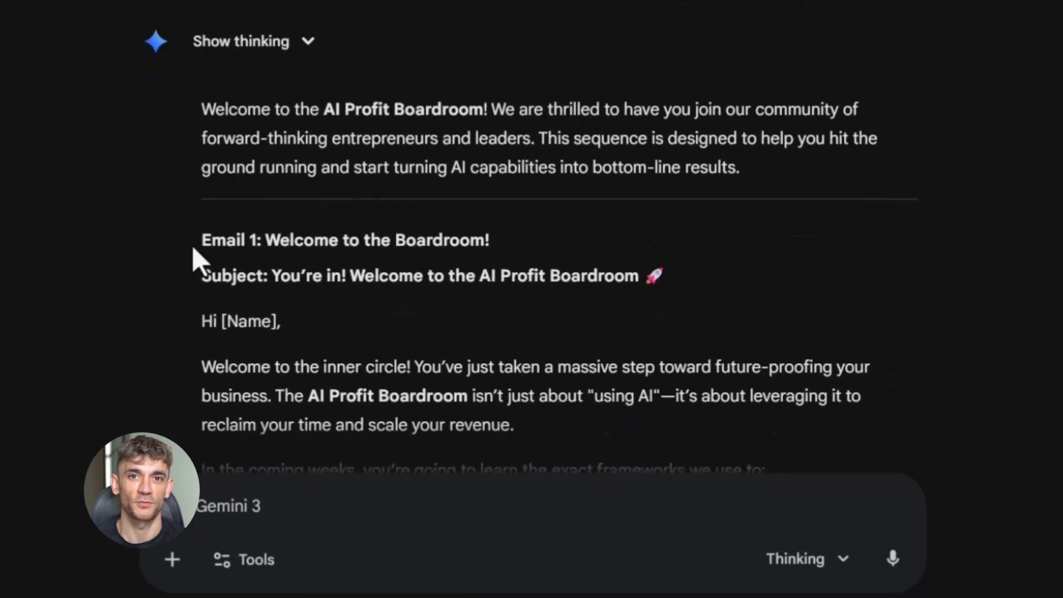
scroll(206, 367, "down", 2)
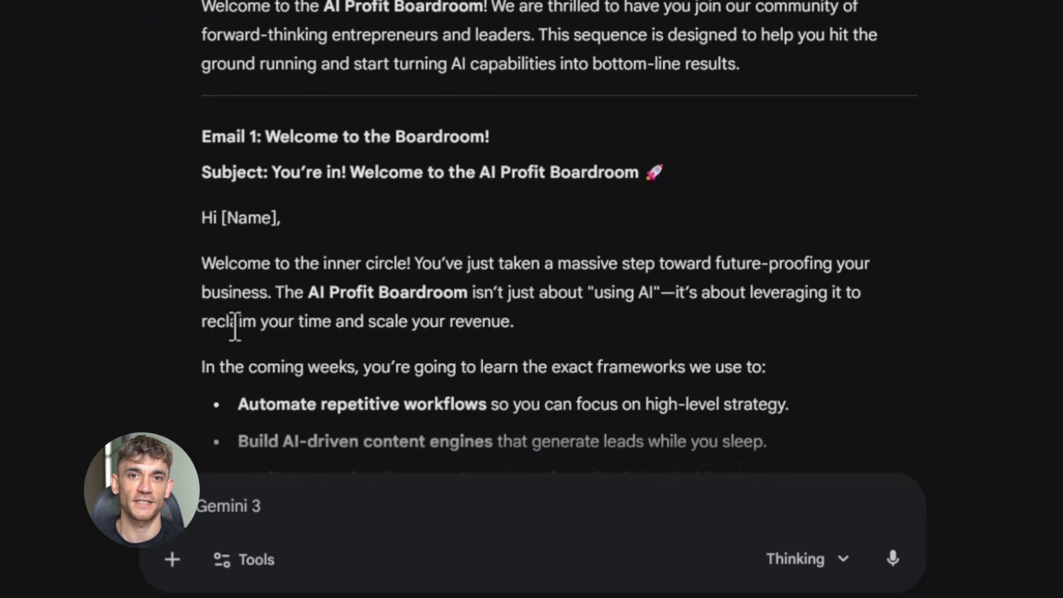
scroll(267, 344, "down", 4)
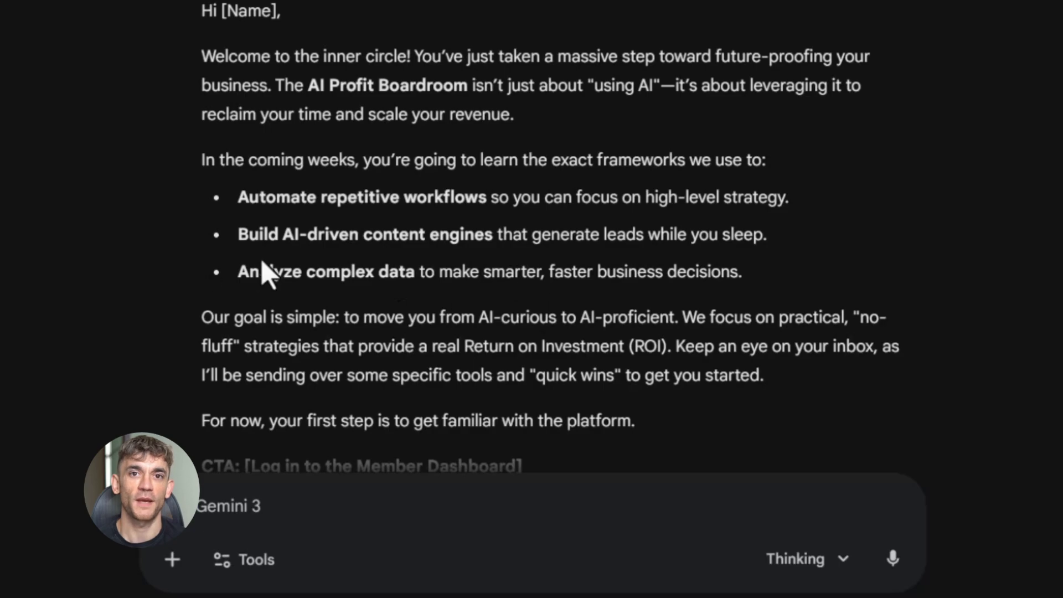
scroll(276, 297, "down", 6)
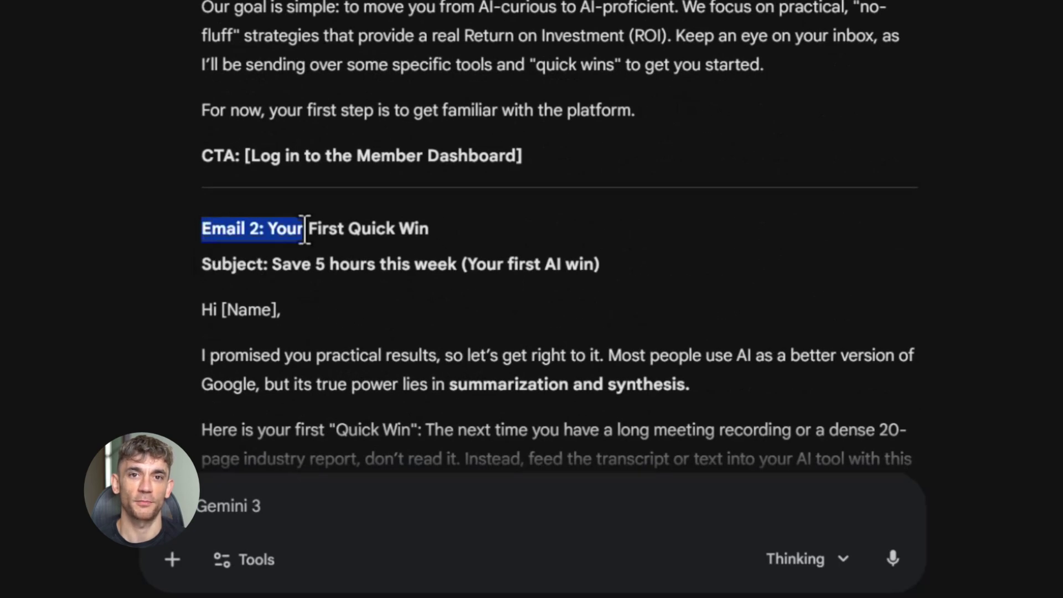
left_click(453, 302)
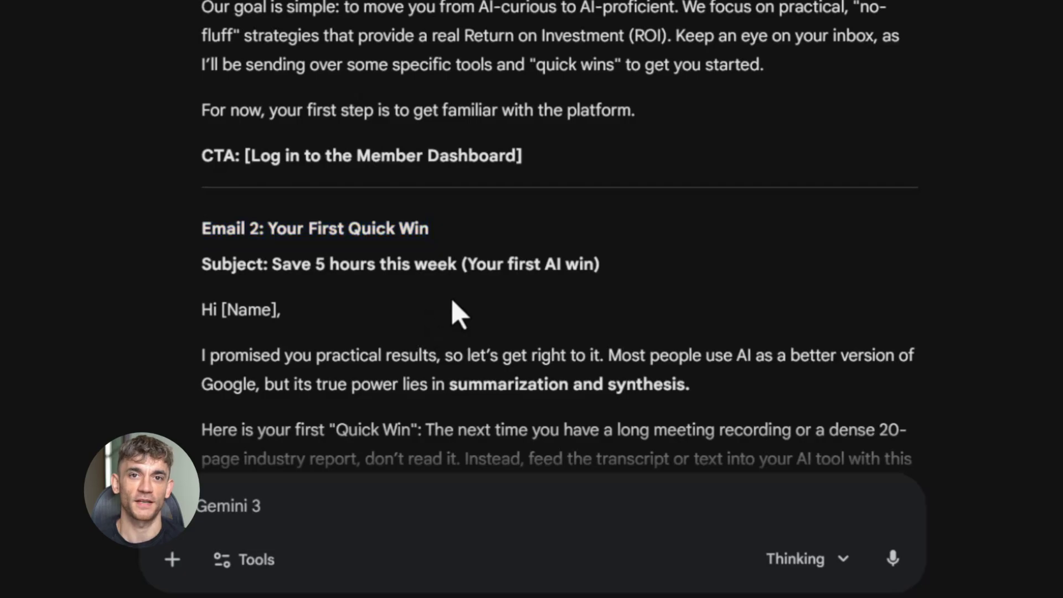
scroll(360, 257, "down", 2)
scroll(617, 270, "down", 4)
scroll(422, 285, "down", 2)
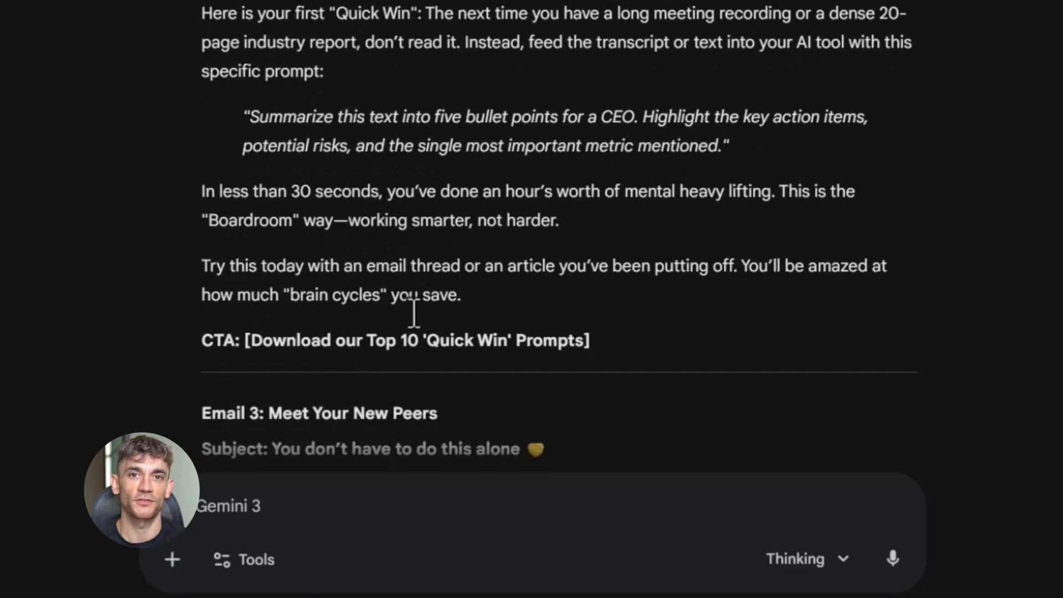
scroll(413, 309, "down", 3)
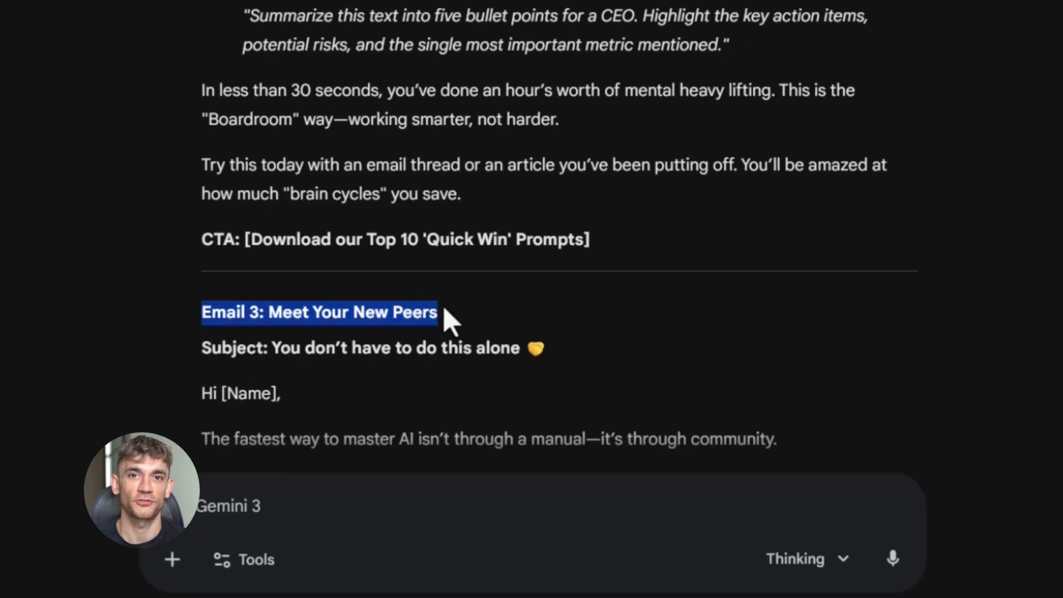
scroll(438, 321, "down", 4)
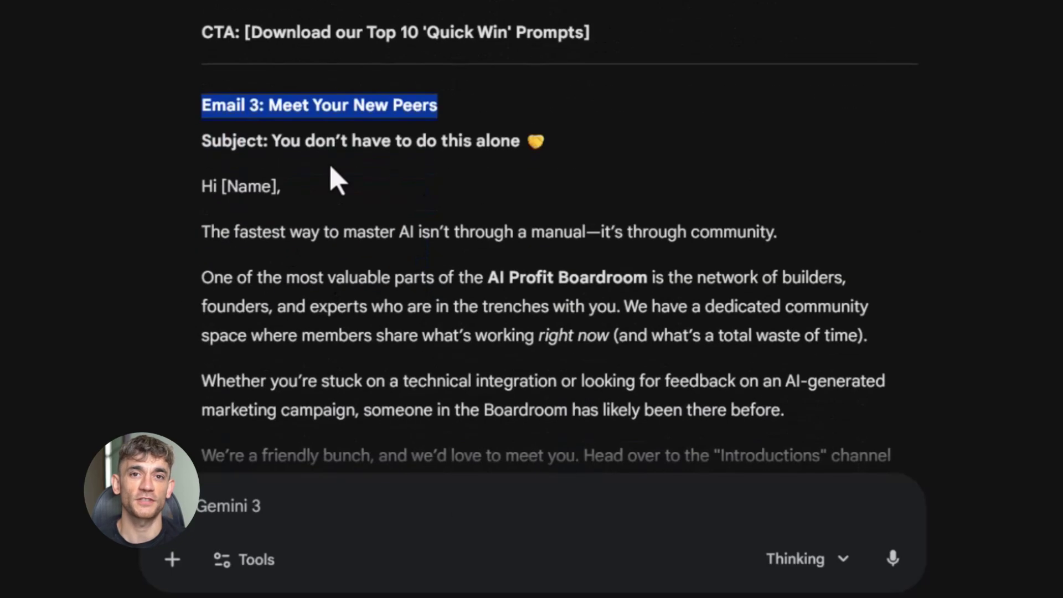
left_click(461, 275)
scroll(451, 332, "down", 2)
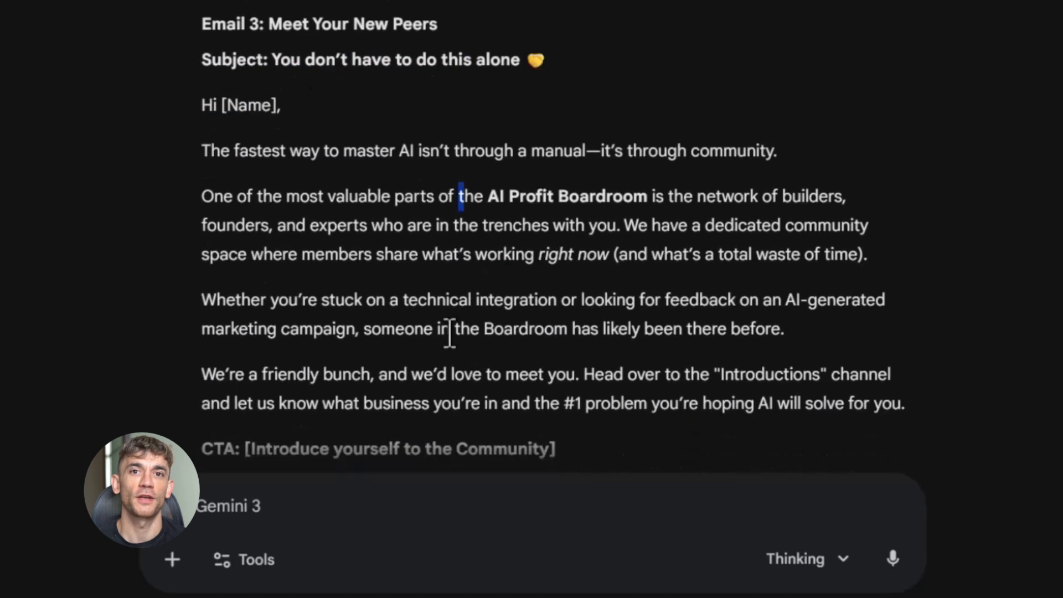
scroll(344, 299, "down", 2)
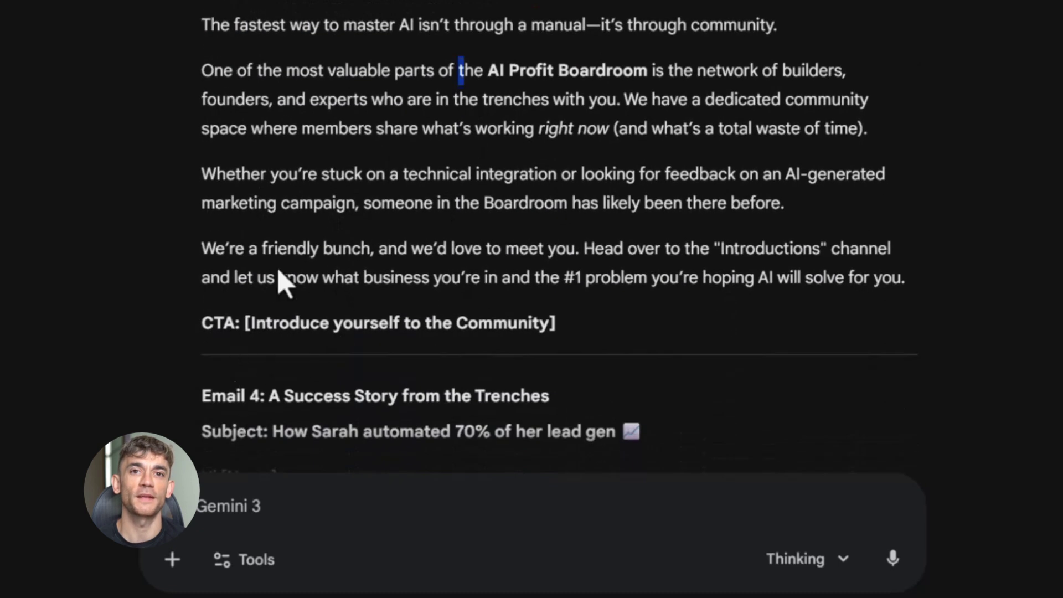
left_click_drag(200, 325, 544, 328)
left_click(653, 355)
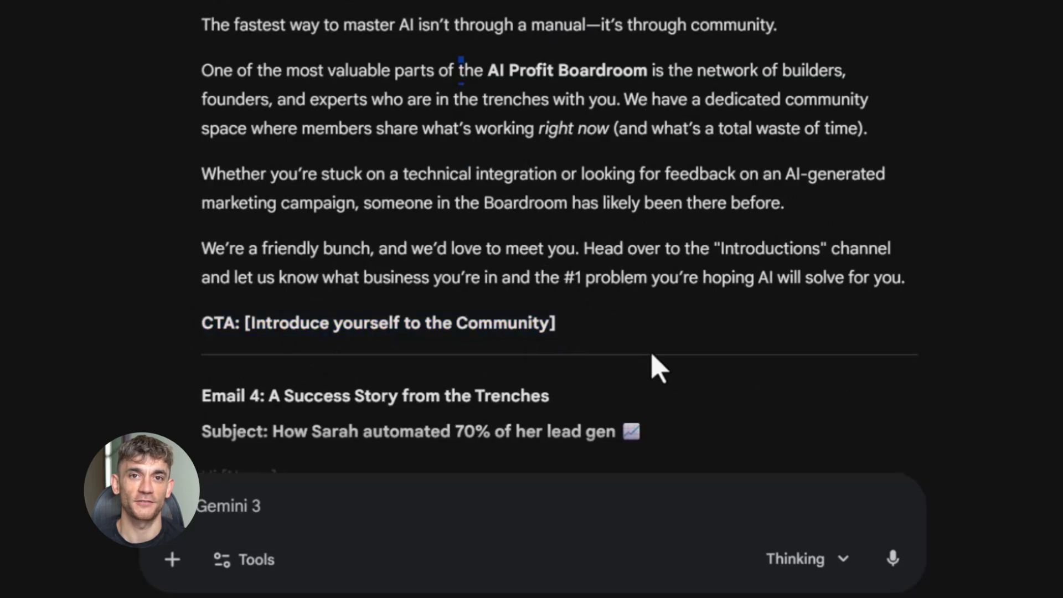
scroll(545, 287, "down", 6)
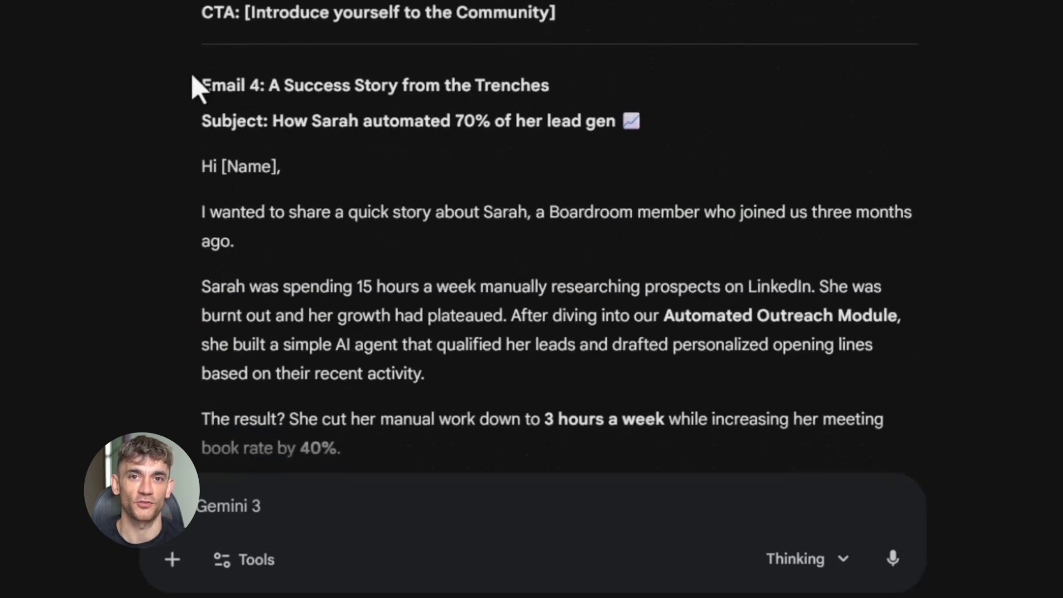
left_click_drag(257, 81, 515, 88)
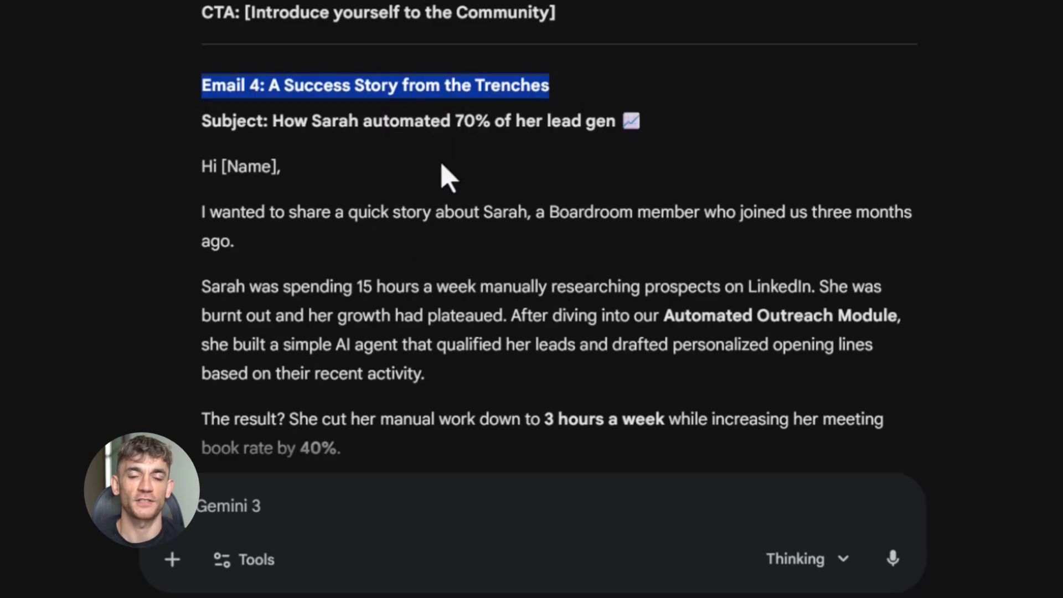
scroll(415, 282, "down", 2)
scroll(344, 333, "down", 4)
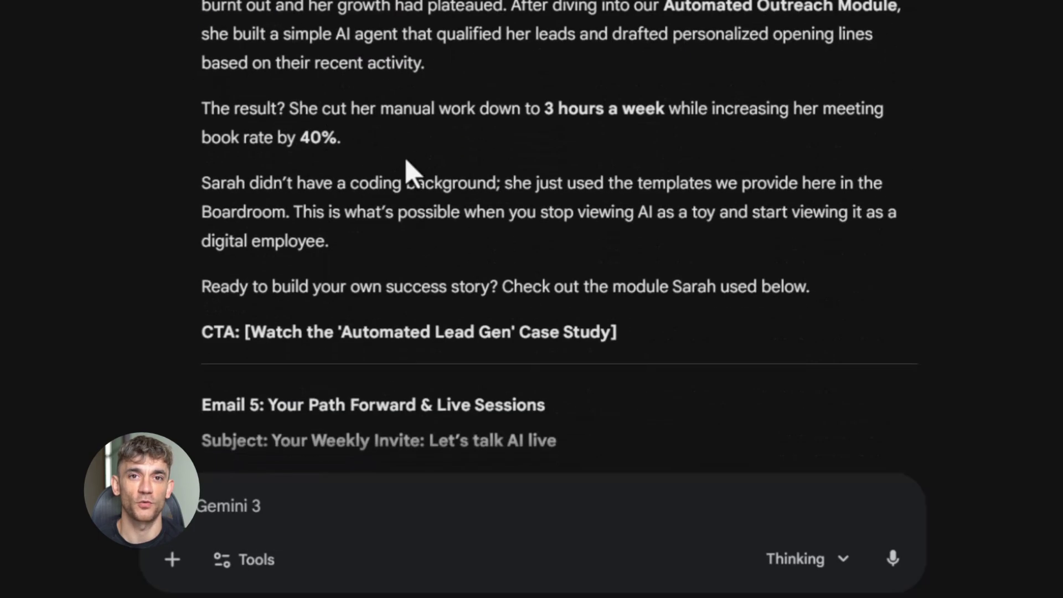
scroll(307, 337, "down", 2)
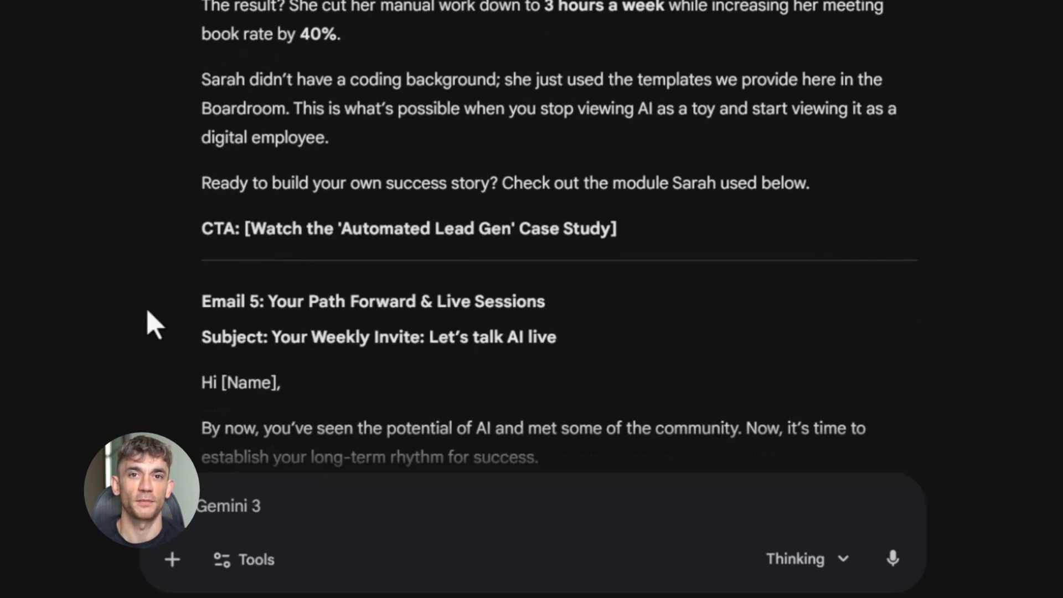
left_click_drag(200, 305, 401, 279)
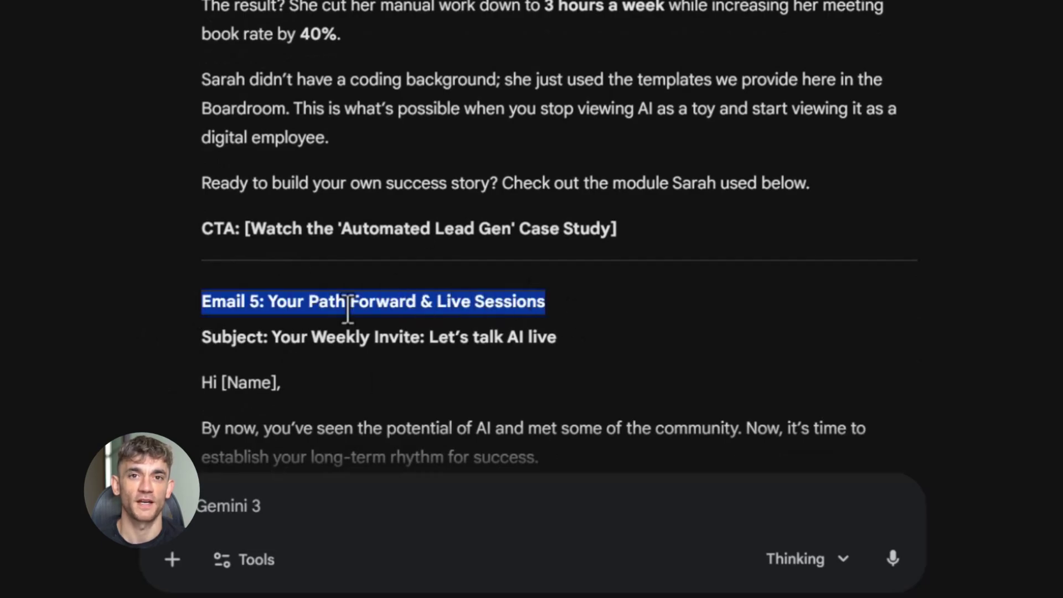
scroll(347, 310, "down", 4)
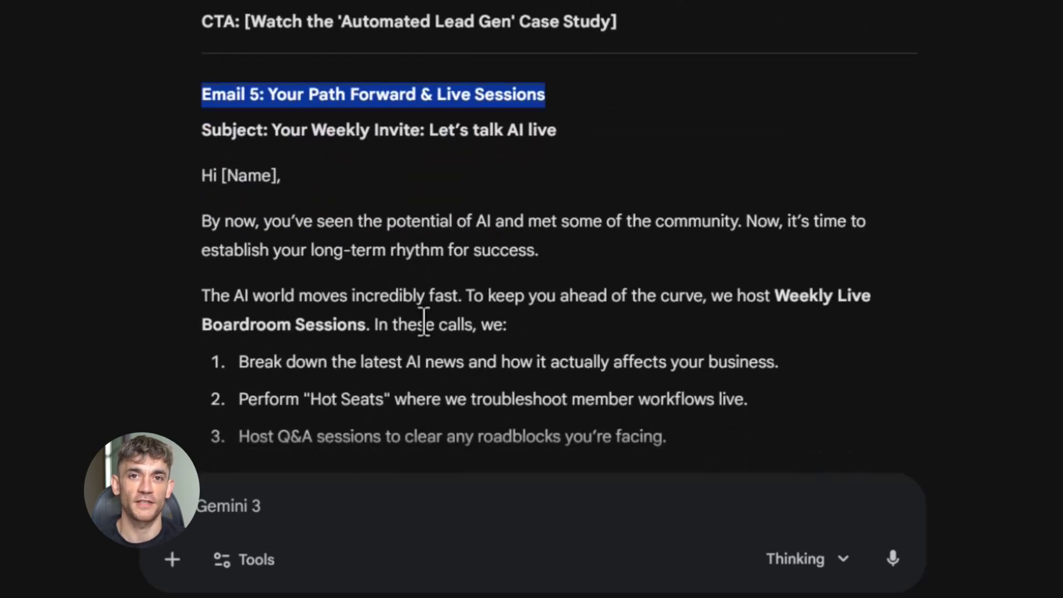
left_click(424, 321)
scroll(350, 326, "down", 4)
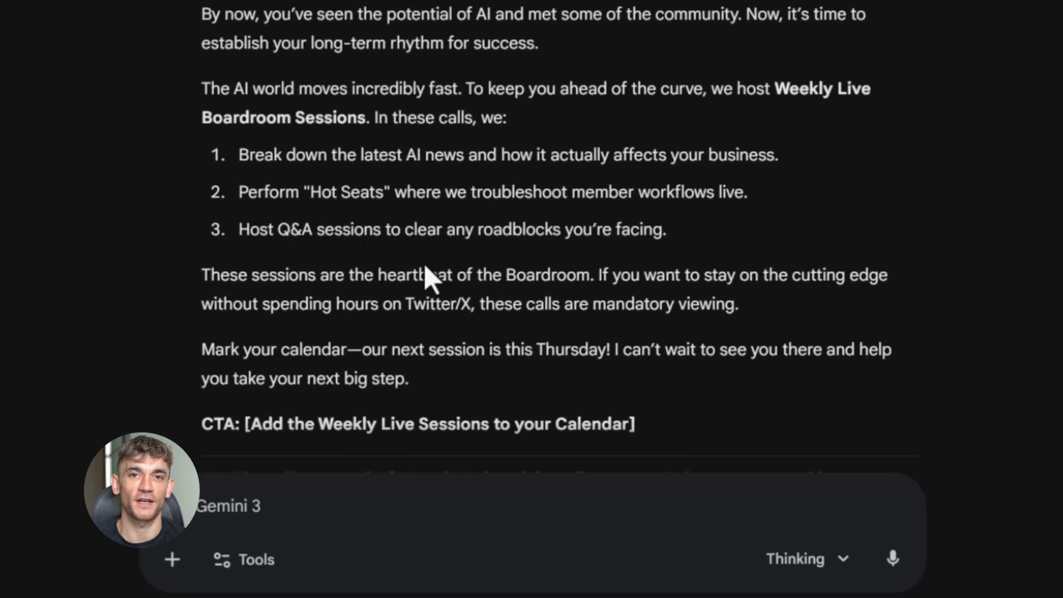
scroll(335, 335, "down", 1)
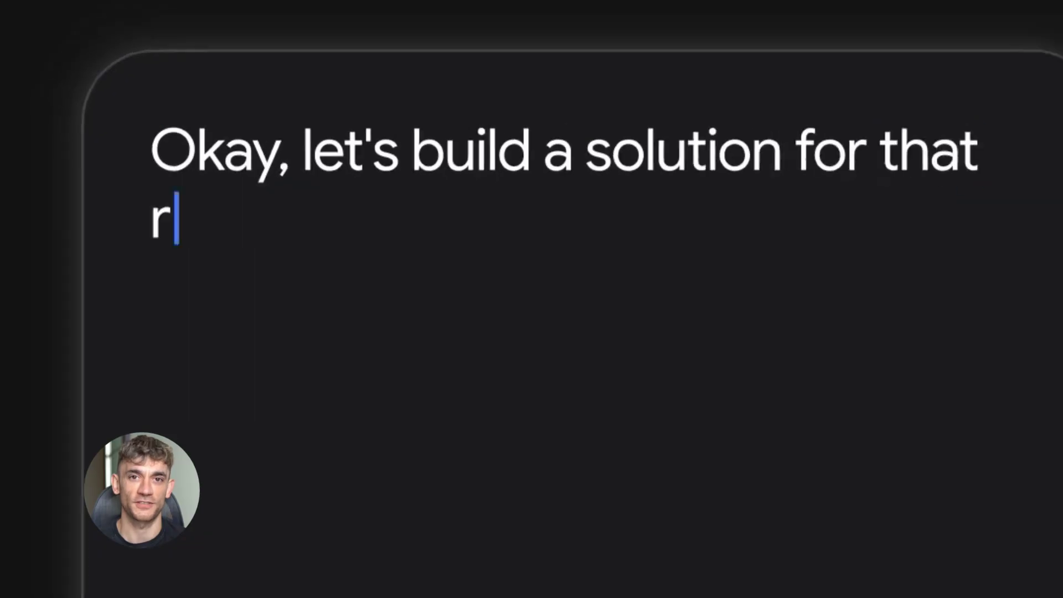
Step: Type the prompt requesting a 30-day fitness challenge and promotion focused on classes
type("elating to classes. Develop a 30-day fitness challenge and promotion that focuses on improving these pain points. Give me a catchy title and week")
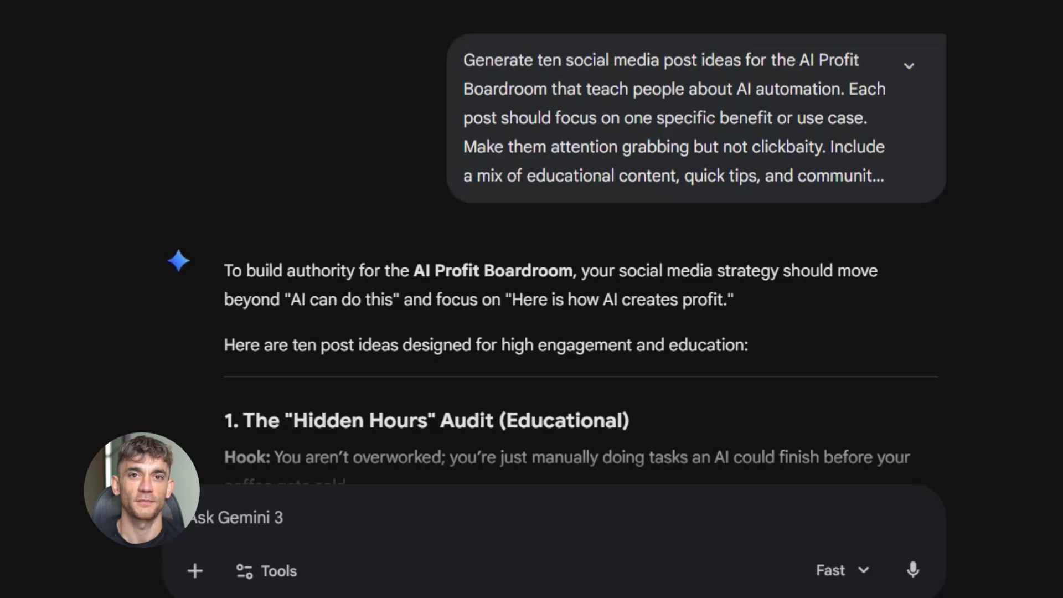
scroll(478, 317, "down", 2)
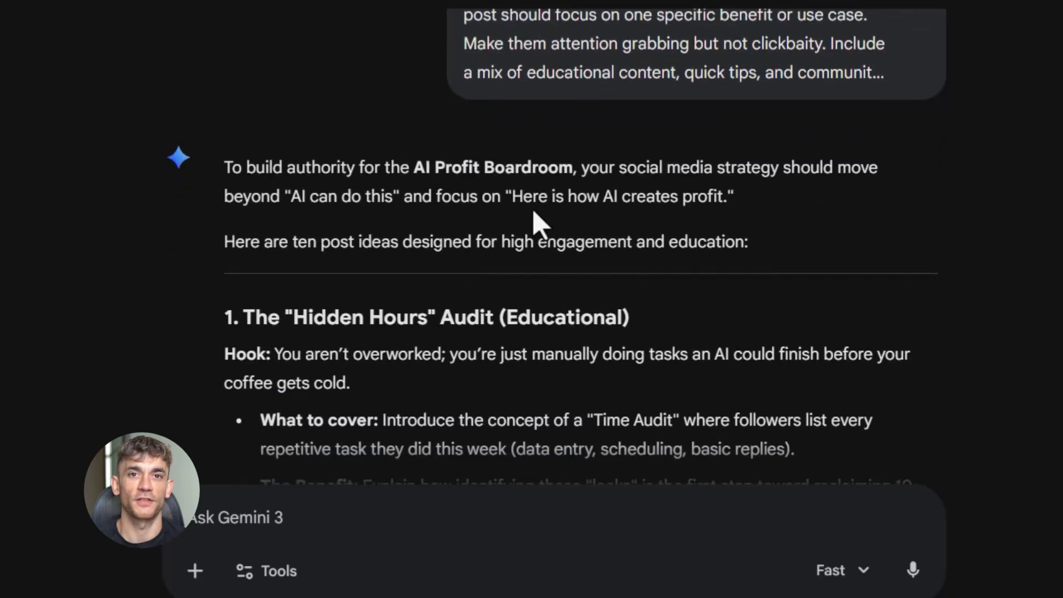
scroll(413, 235, "down", 6)
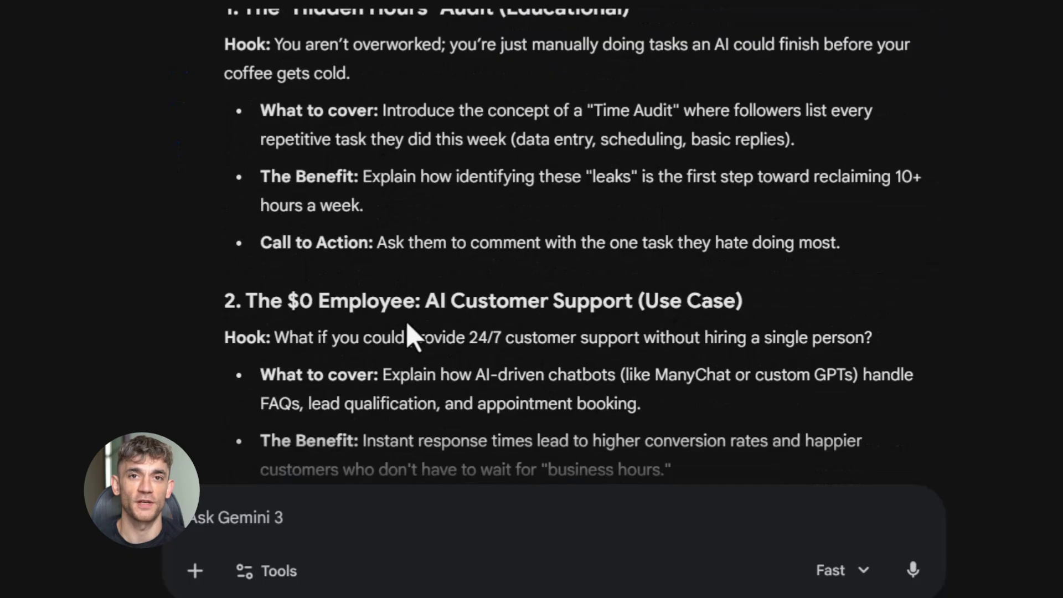
scroll(420, 329, "down", 2)
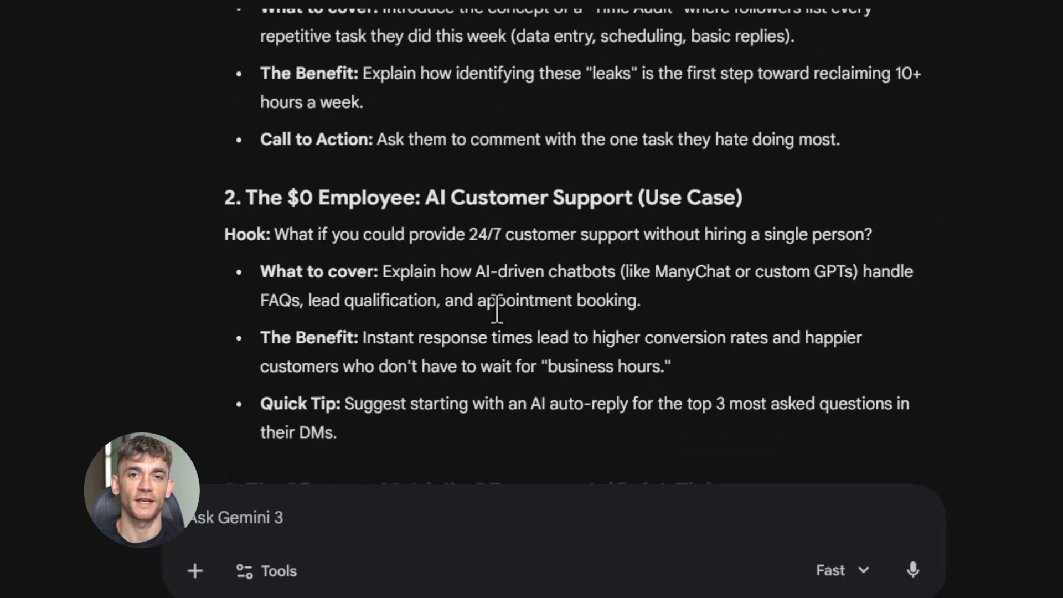
scroll(496, 310, "down", 4)
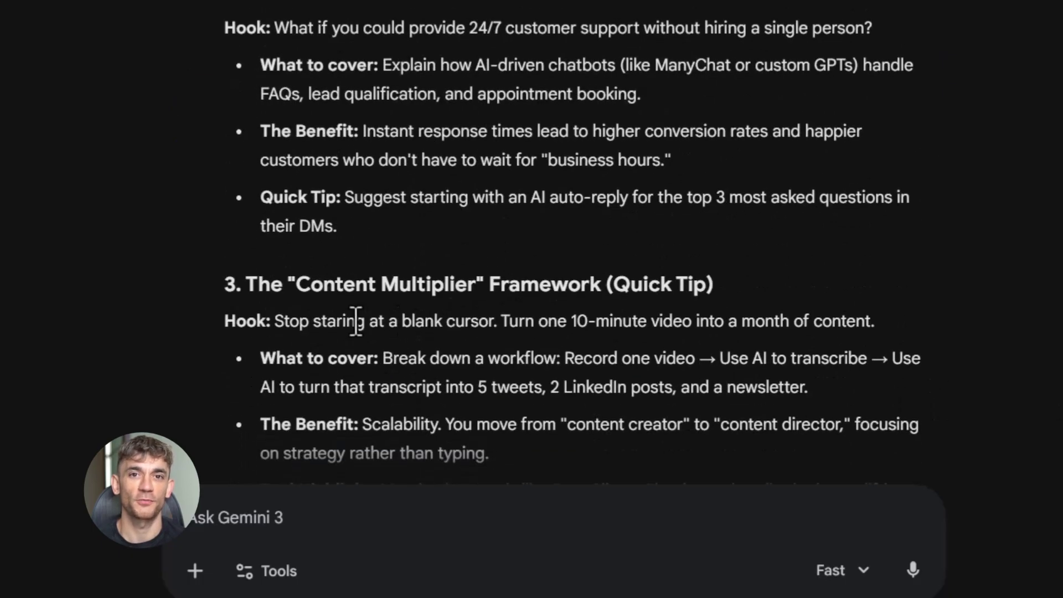
scroll(350, 321, "down", 4)
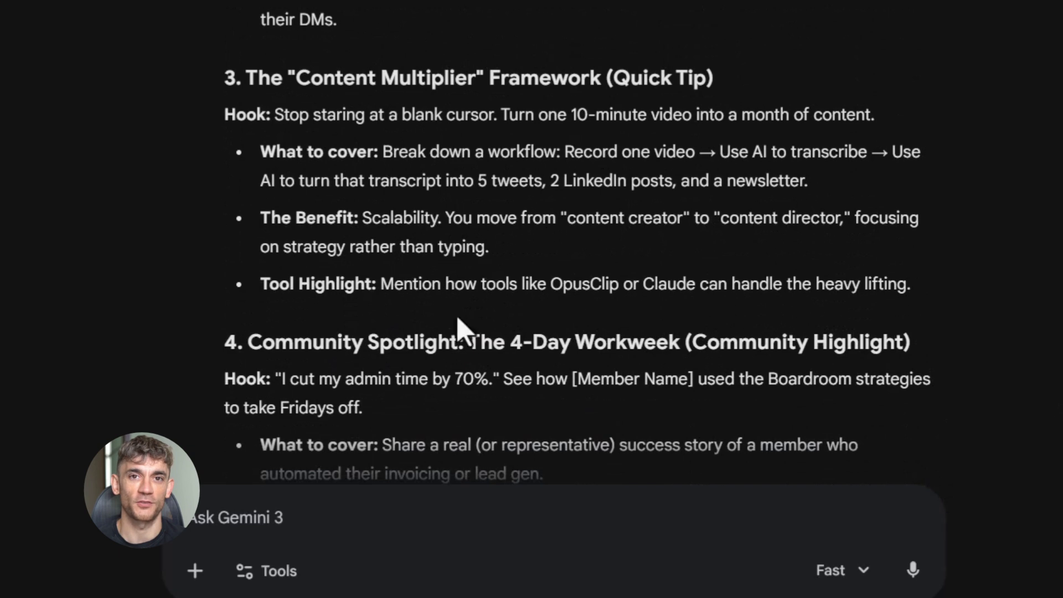
scroll(482, 290, "down", 4)
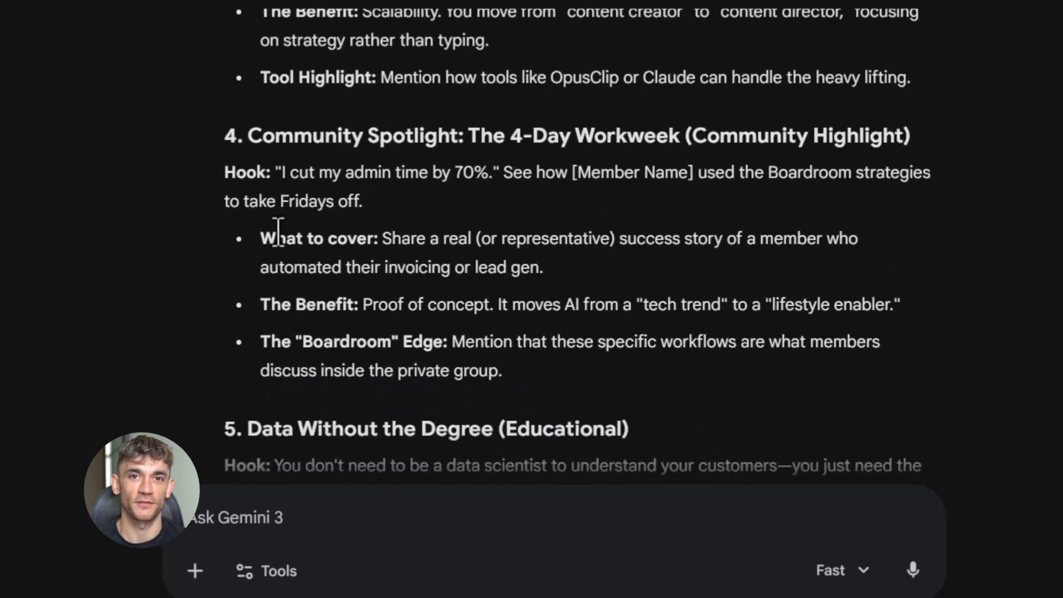
scroll(233, 311, "down", 4)
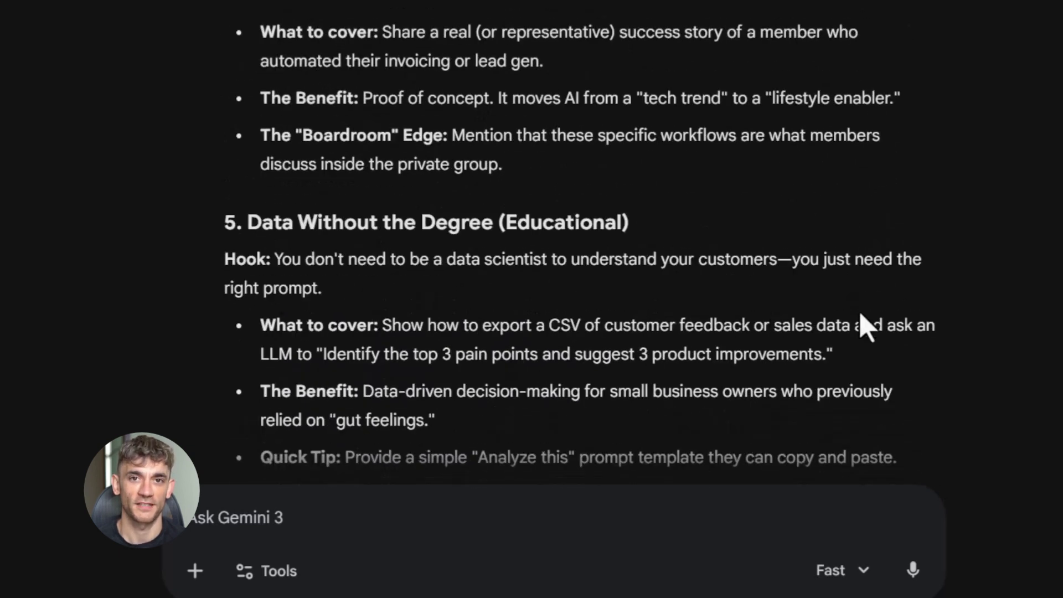
scroll(278, 317, "down", 6)
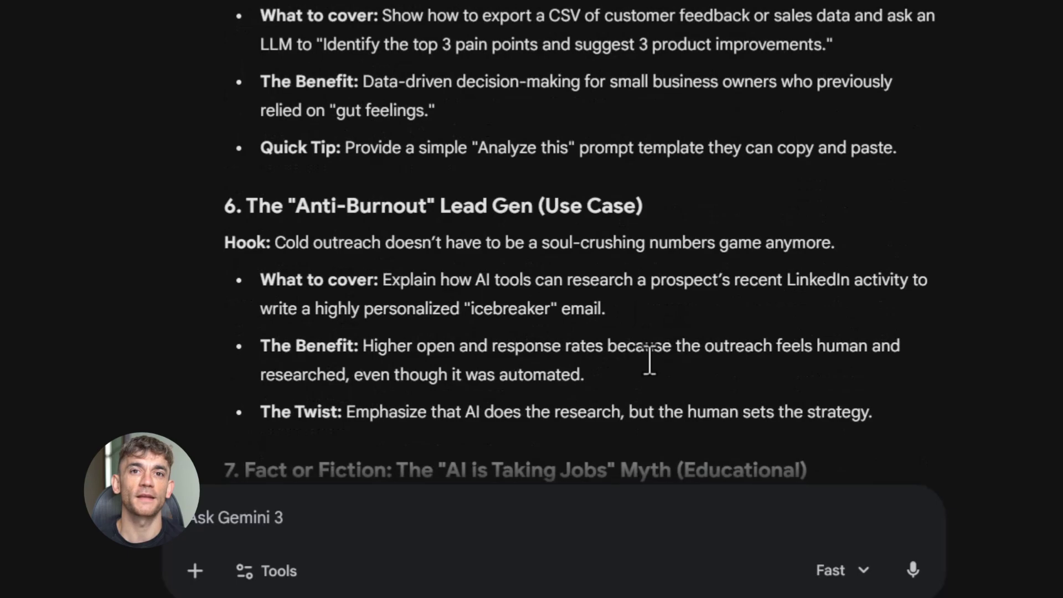
scroll(299, 249, "down", 2)
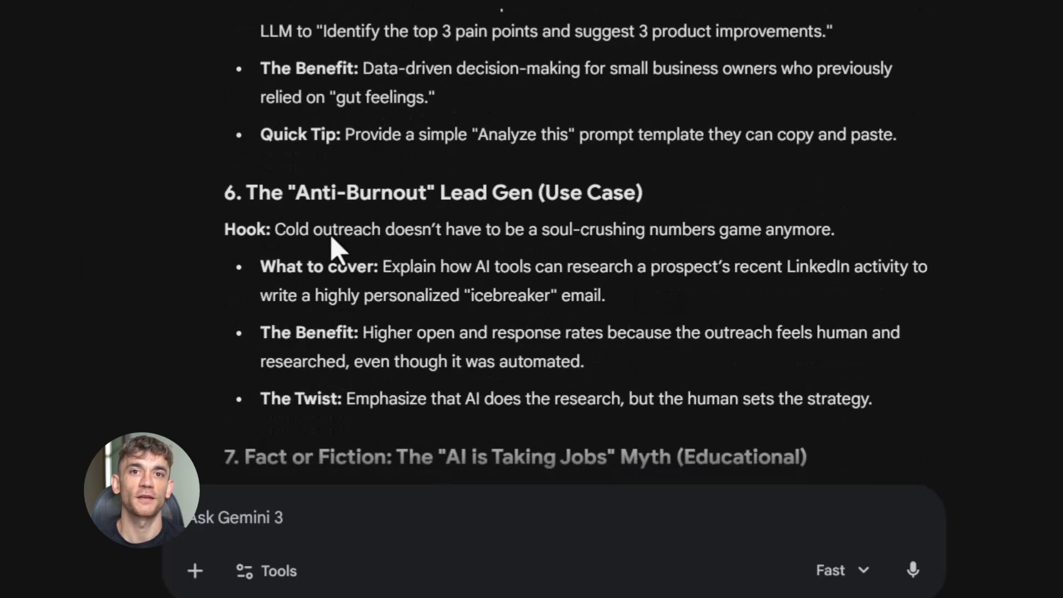
scroll(321, 315, "down", 2)
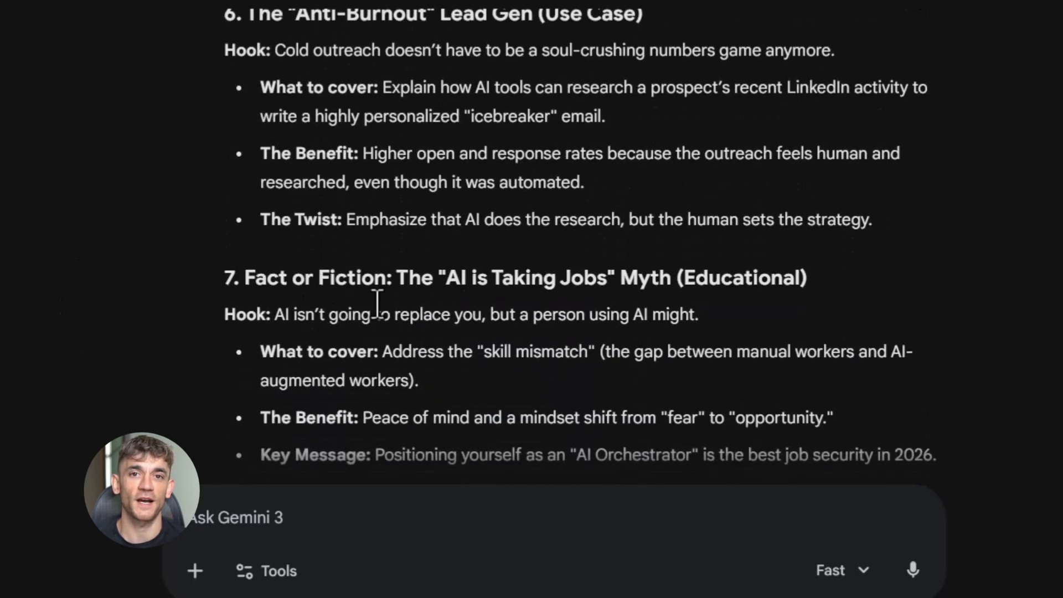
scroll(277, 321, "down", 2)
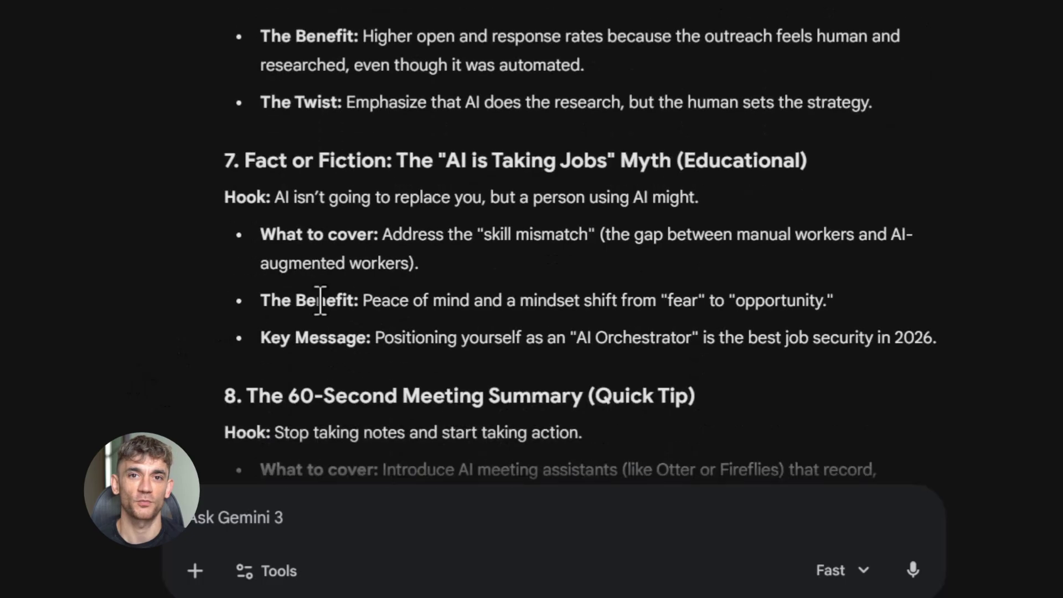
scroll(422, 337, "down", 2)
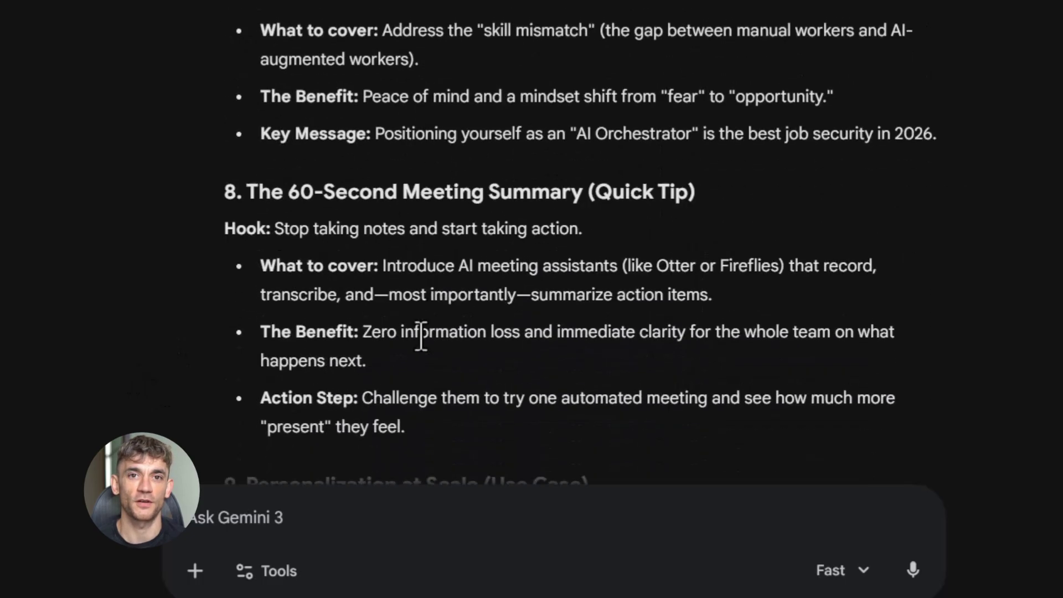
scroll(571, 309, "down", 2)
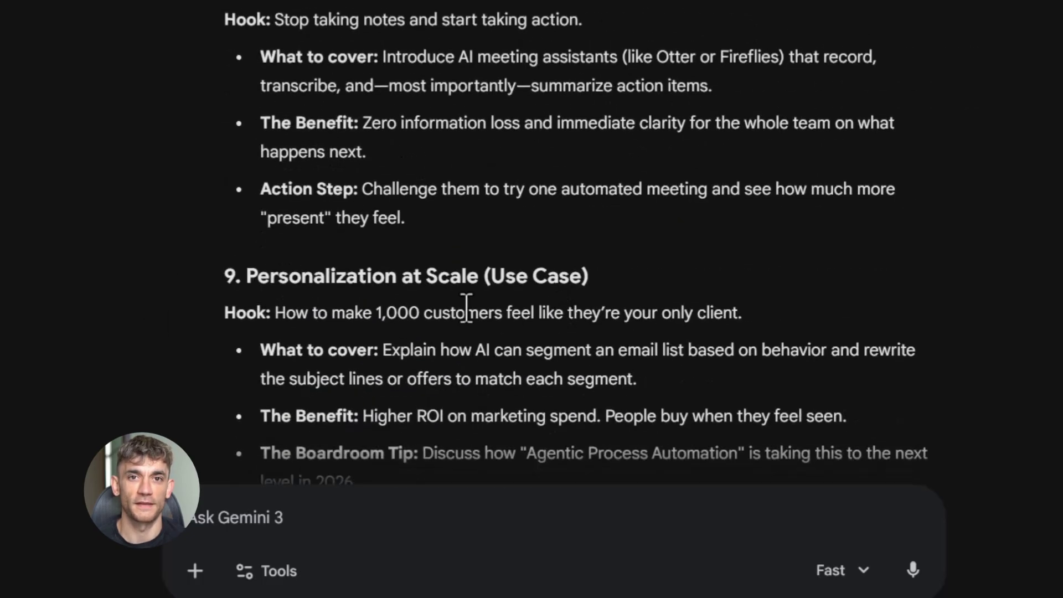
scroll(326, 268, "down", 2)
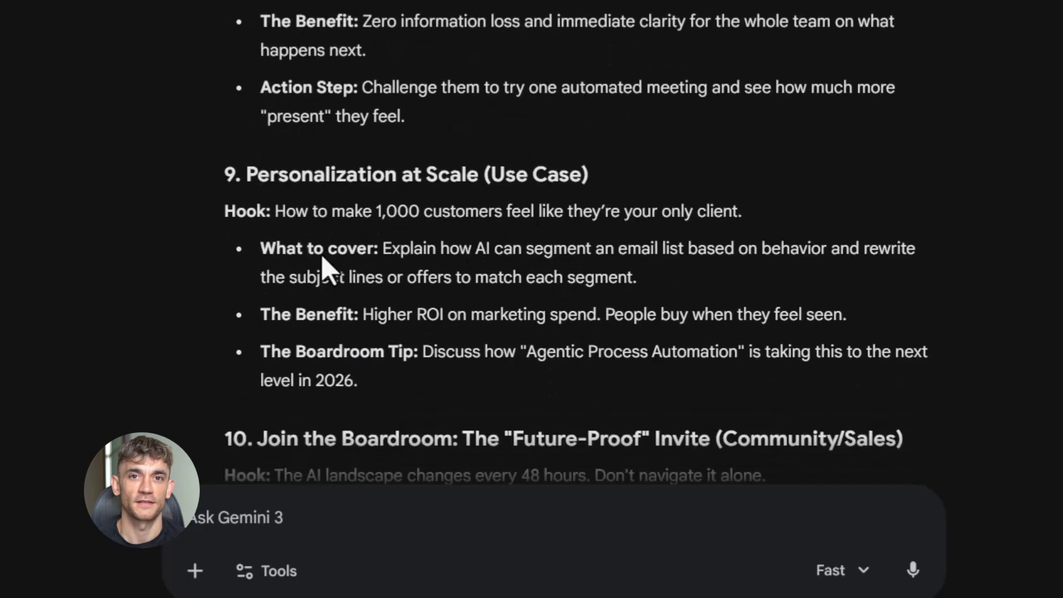
scroll(345, 332, "down", 2)
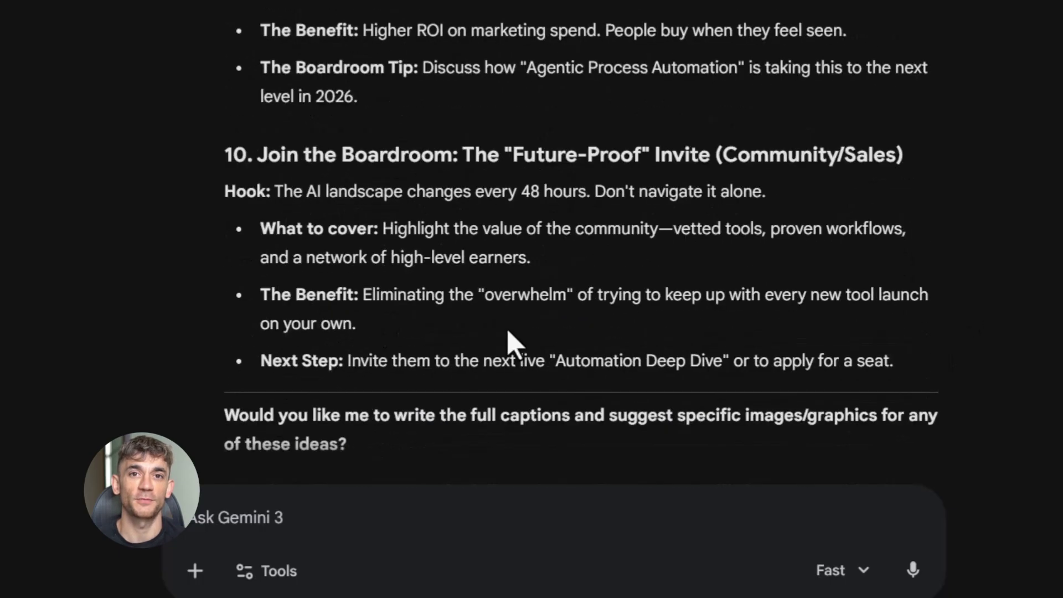
scroll(320, 324, "down", 1)
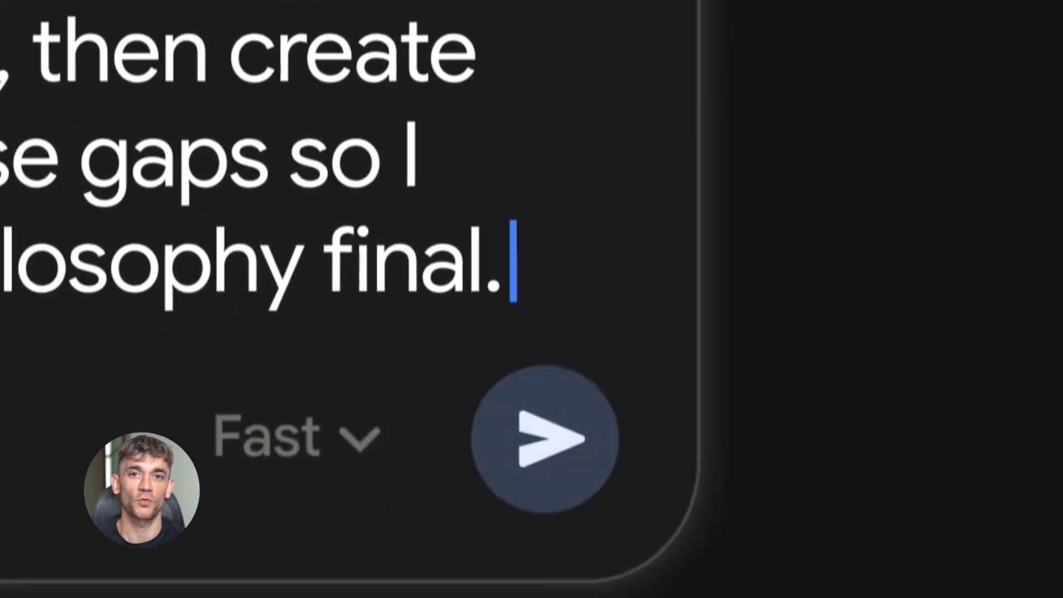
Step: Send the attached Ship of Theseus M4A with the knowledge-gap and philosophy quiz prompt
key("Return")
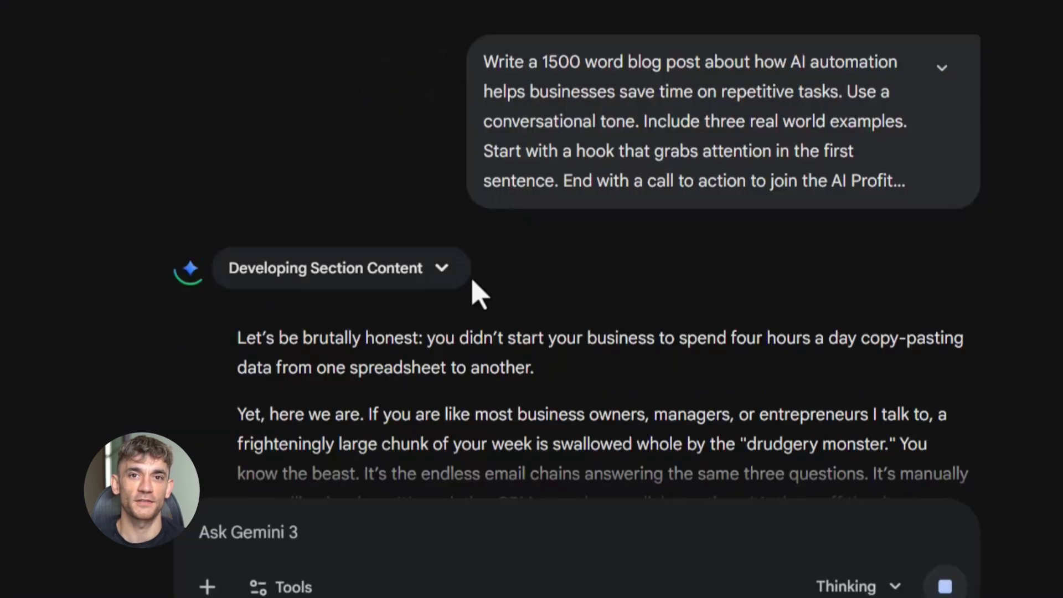
scroll(476, 290, "down", 5)
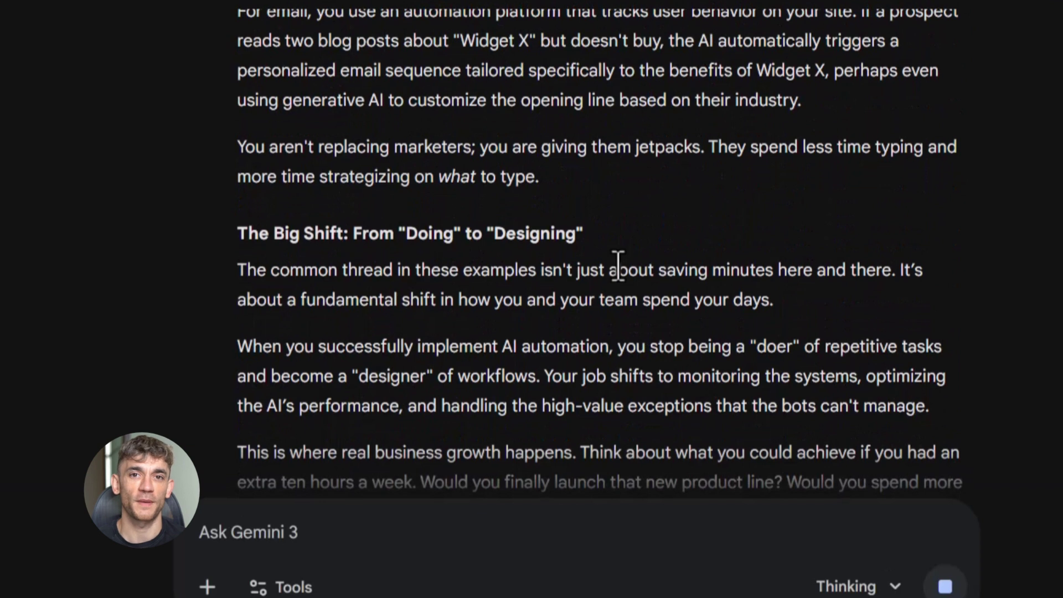
Step: Scroll the blog post to its end and bring up the ten-article trend analysis
scroll(637, 338, "down", 3)
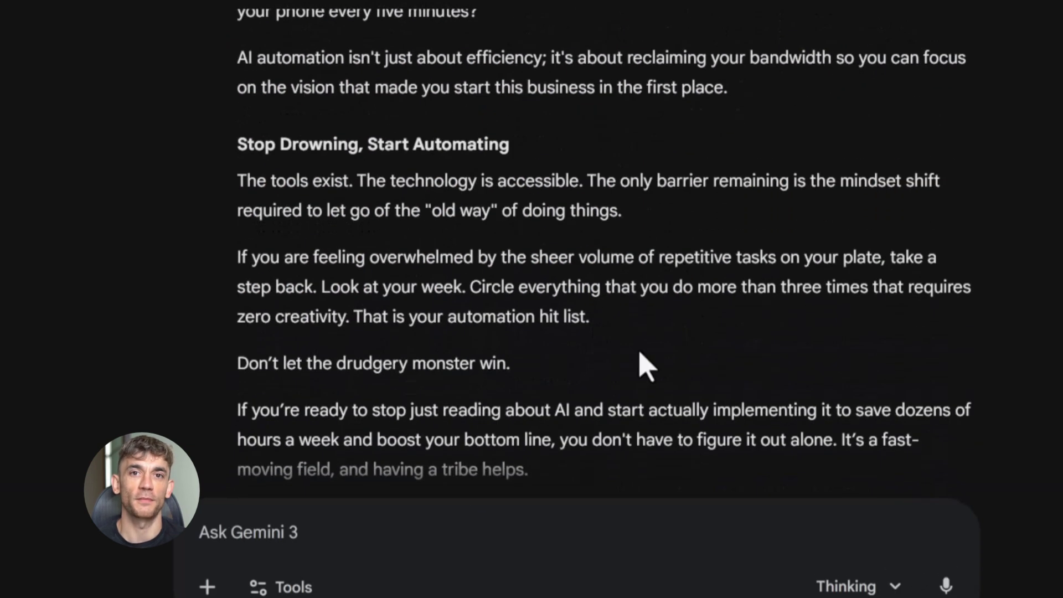
scroll(515, 321, "down", 4)
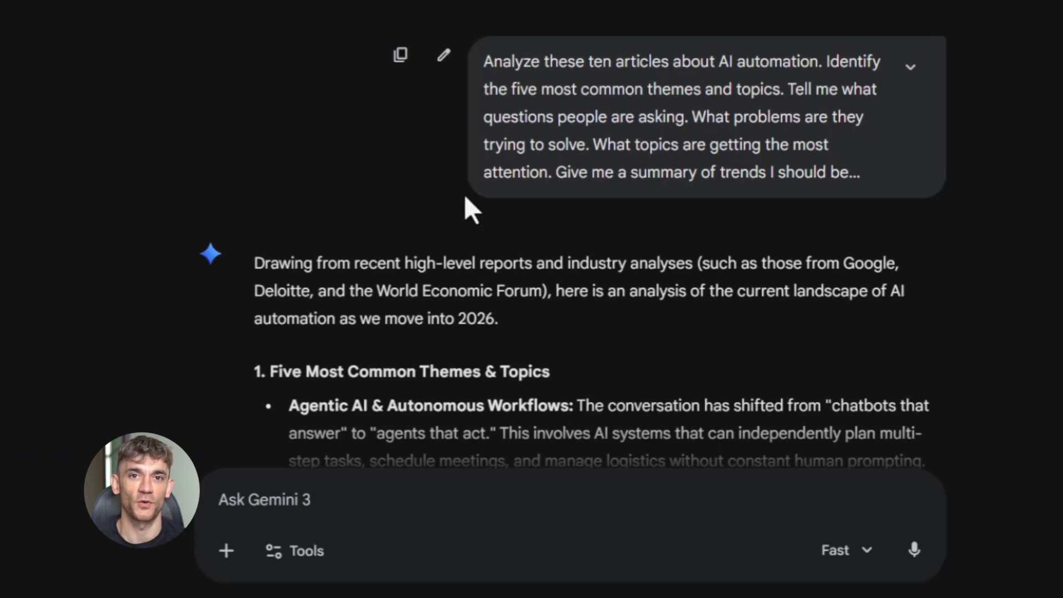
scroll(621, 209, "down", 4)
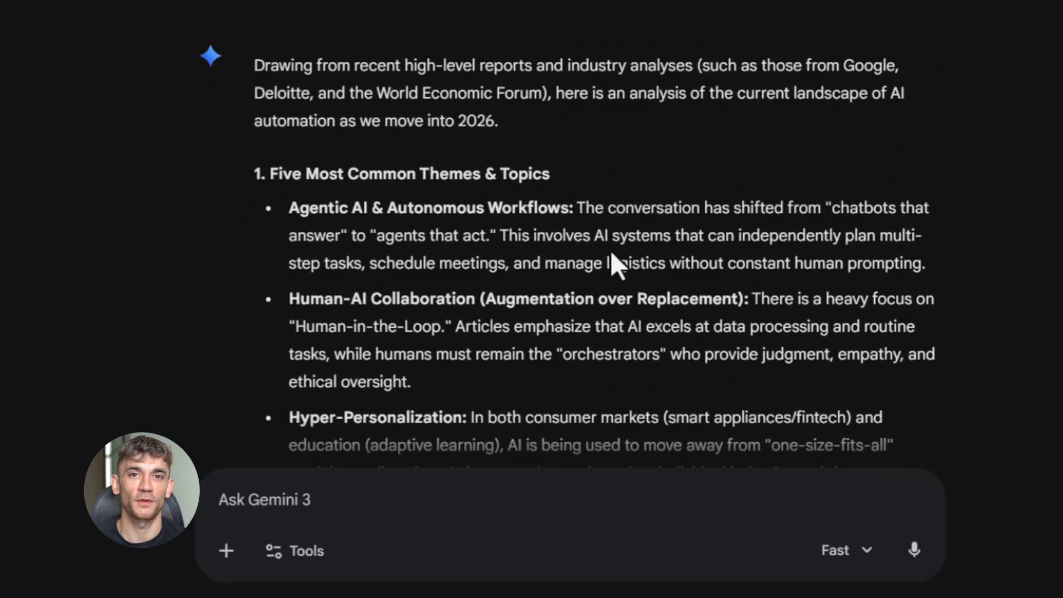
scroll(611, 250, "down", 4)
scroll(557, 324, "down", 2)
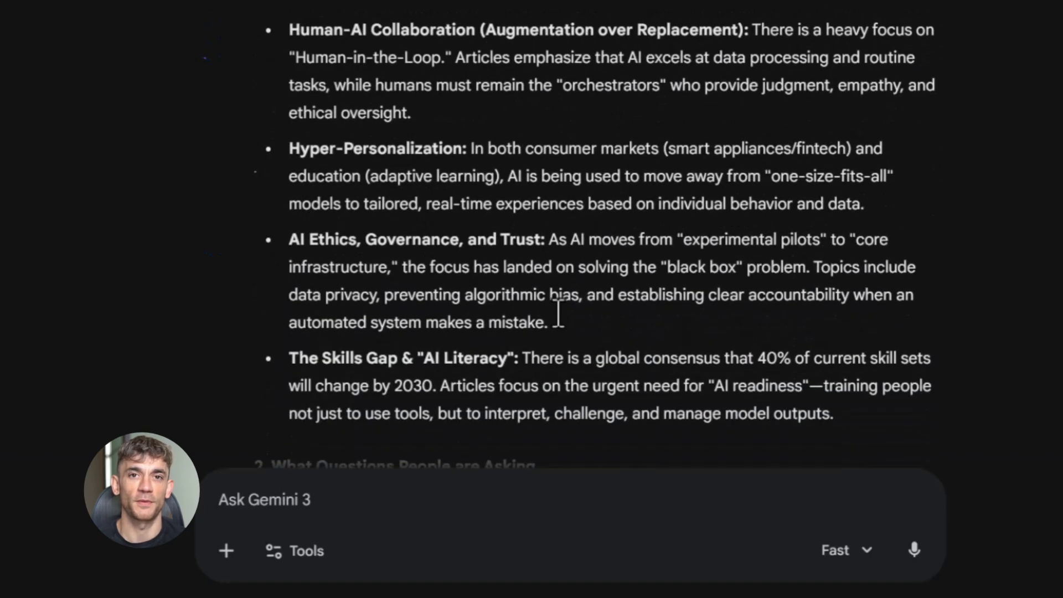
scroll(636, 280, "down", 5)
scroll(631, 273, "down", 1)
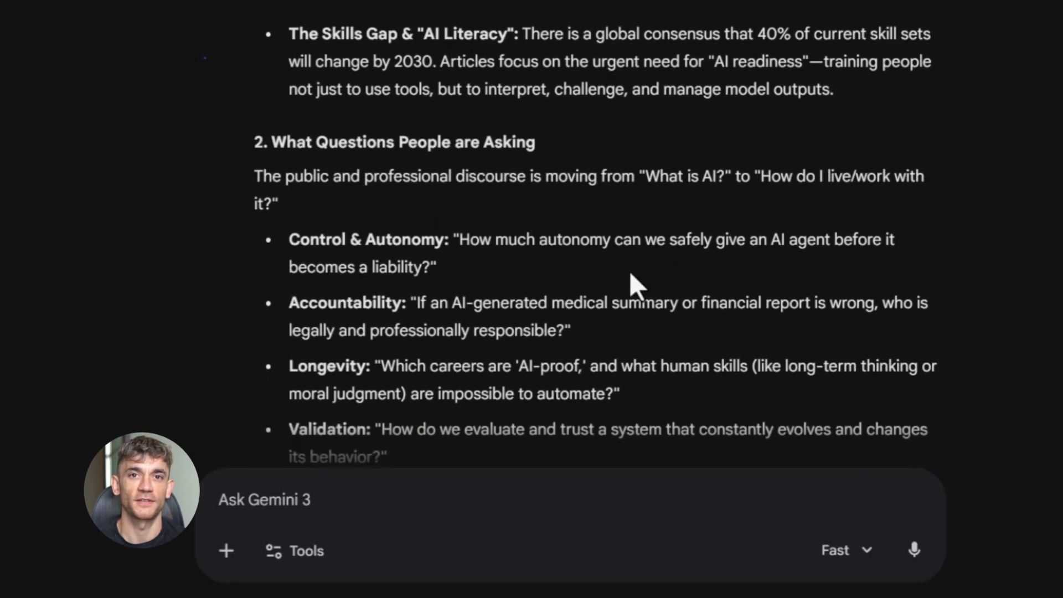
scroll(553, 266, "down", 2)
scroll(548, 260, "down", 2)
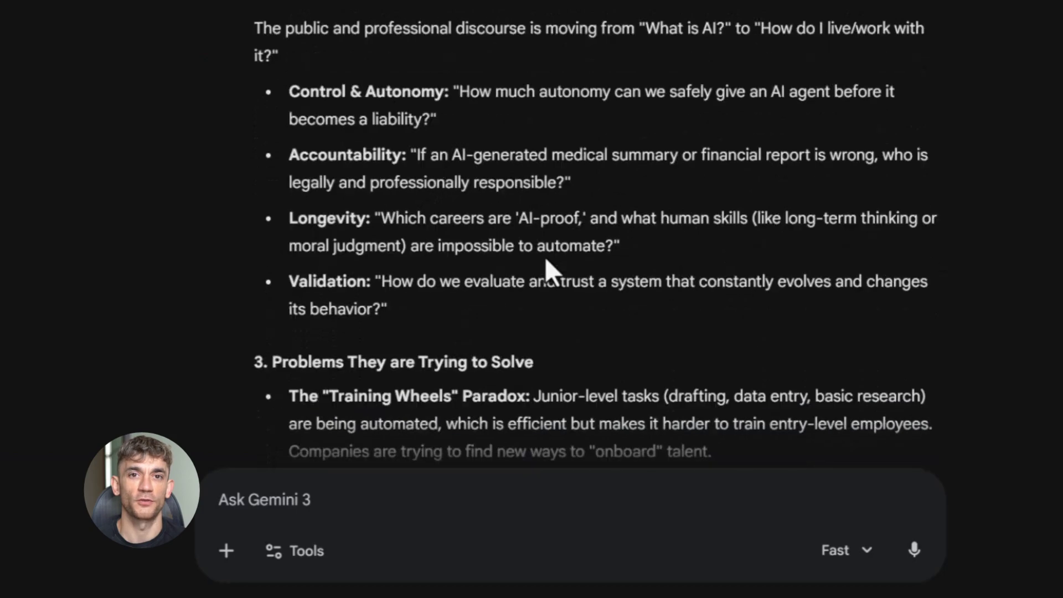
scroll(593, 285, "down", 4)
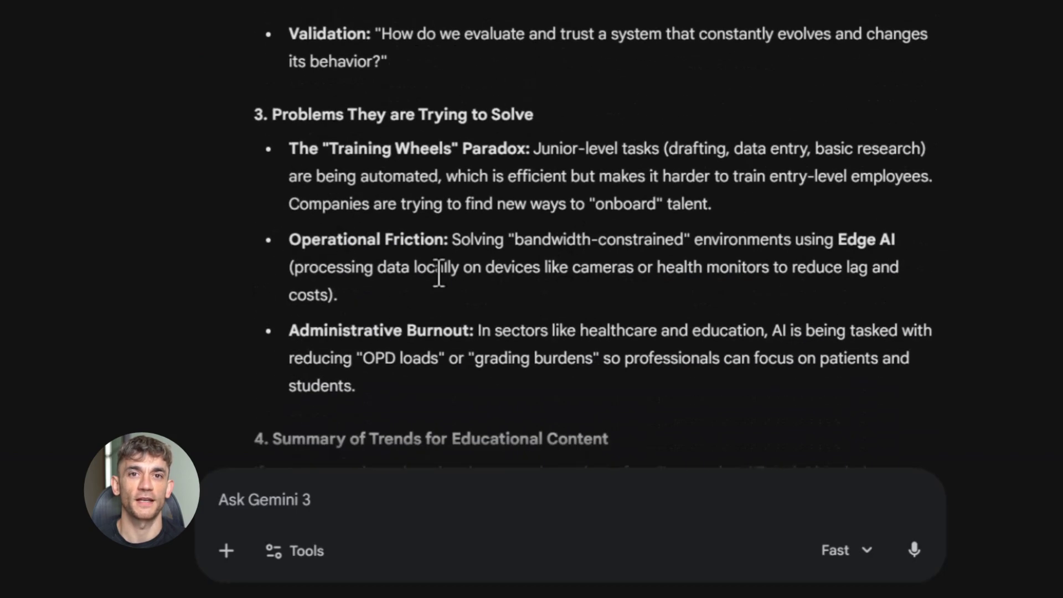
scroll(542, 352, "down", 2)
scroll(522, 280, "down", 4)
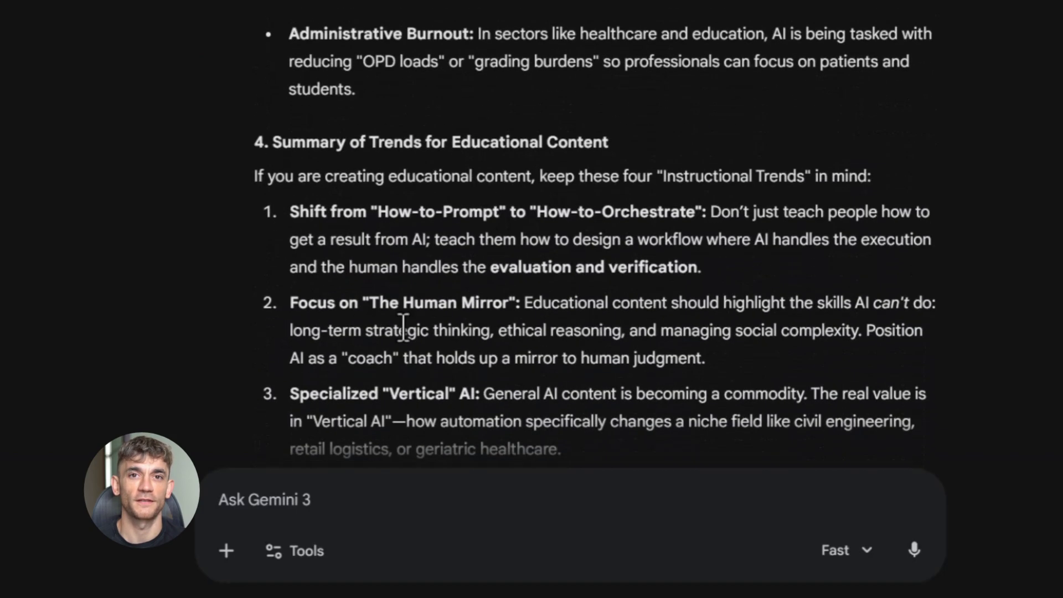
scroll(613, 297, "down", 2)
scroll(625, 300, "down", 2)
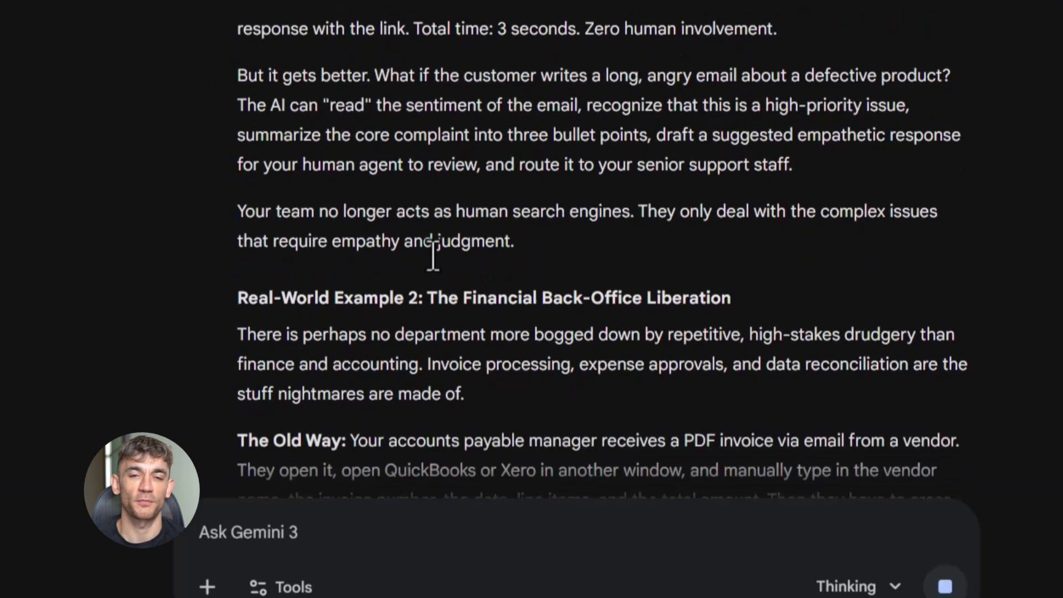
Step: Scroll the finished blog post down to its closing AI Profit Boardroom call-to-action
scroll(493, 299, "down", 10)
scroll(617, 260, "down", 10)
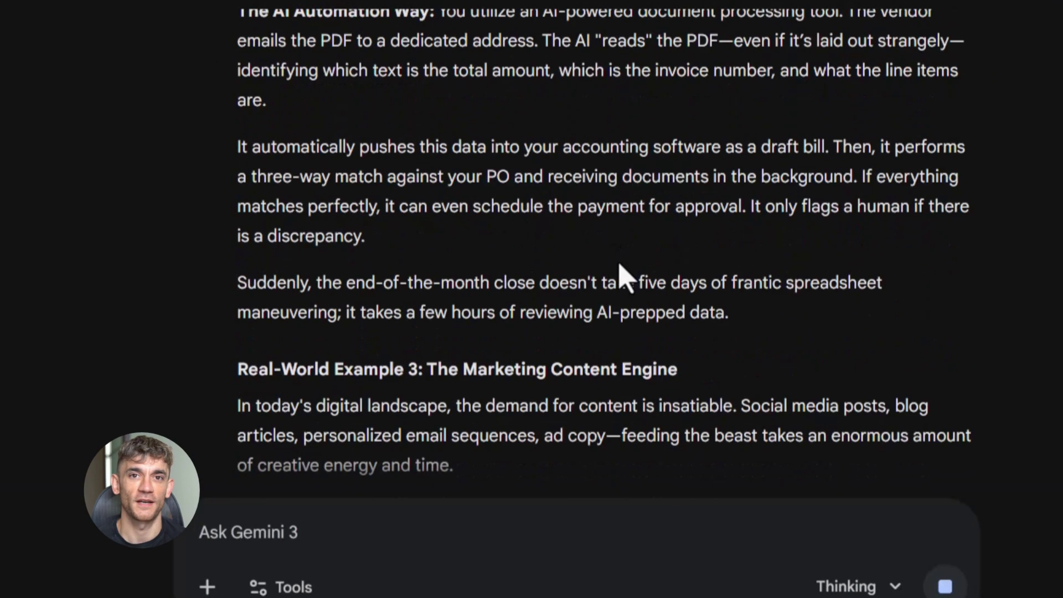
scroll(620, 267, "down", 12)
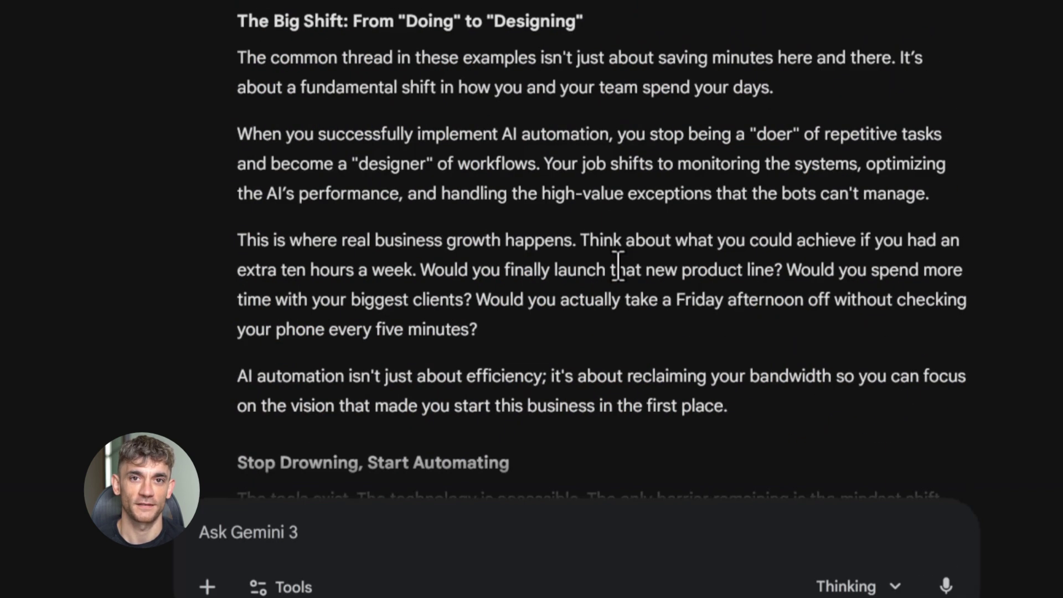
scroll(617, 266, "down", 4)
scroll(517, 317, "down", 7)
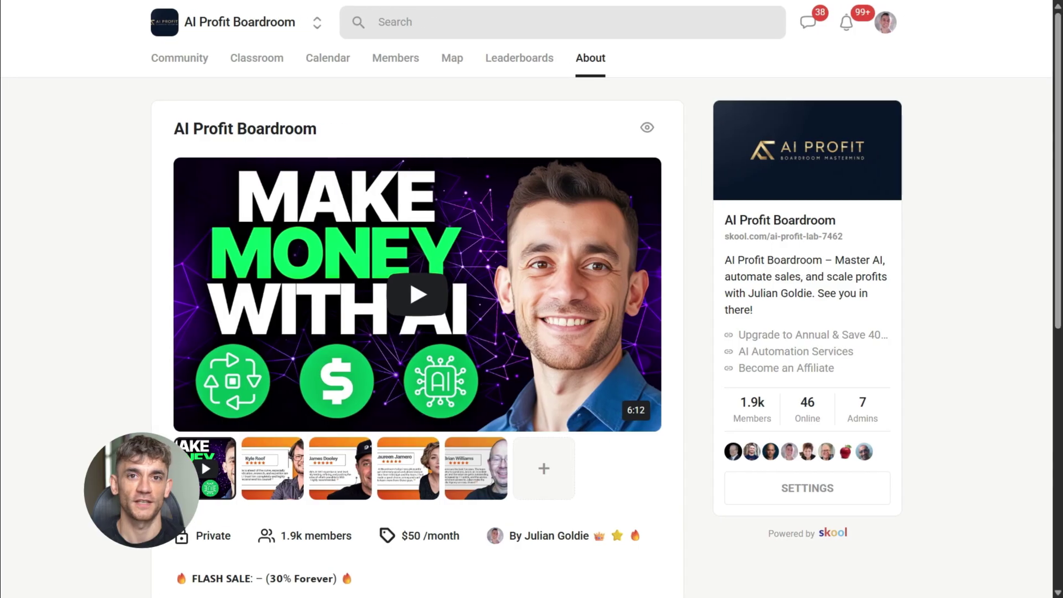
Step: View the first and last testimonial images in the AI Profit Boardroom gallery
scroll(526, 321, "down", 1)
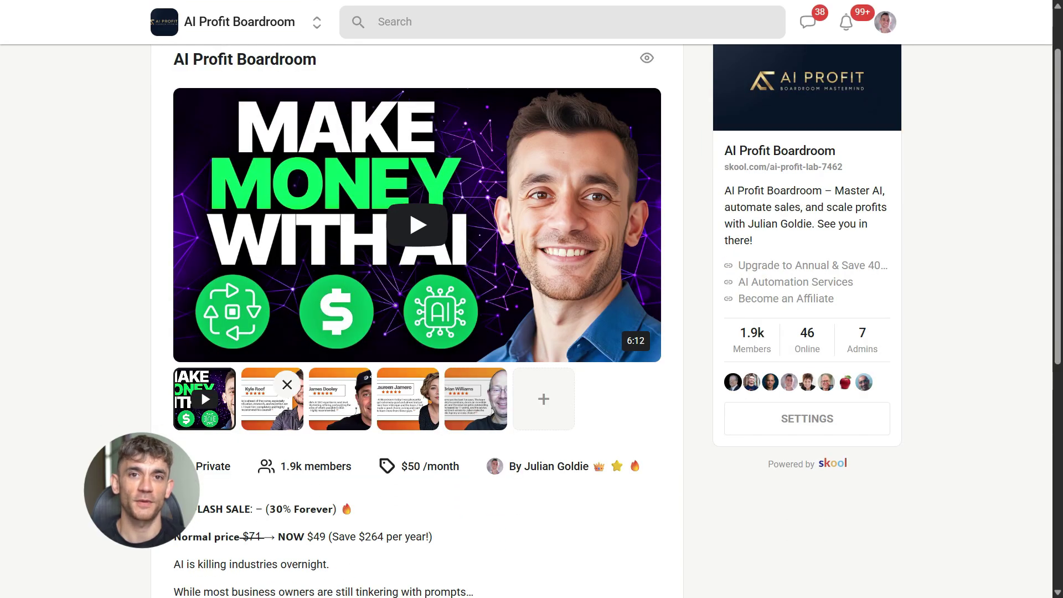
left_click(266, 409)
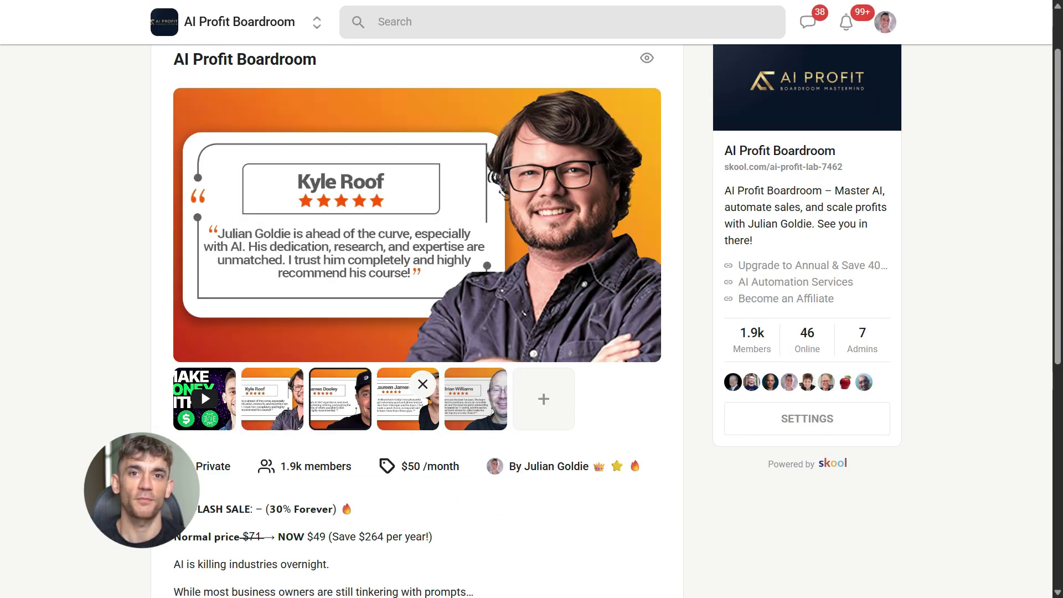
left_click(476, 407)
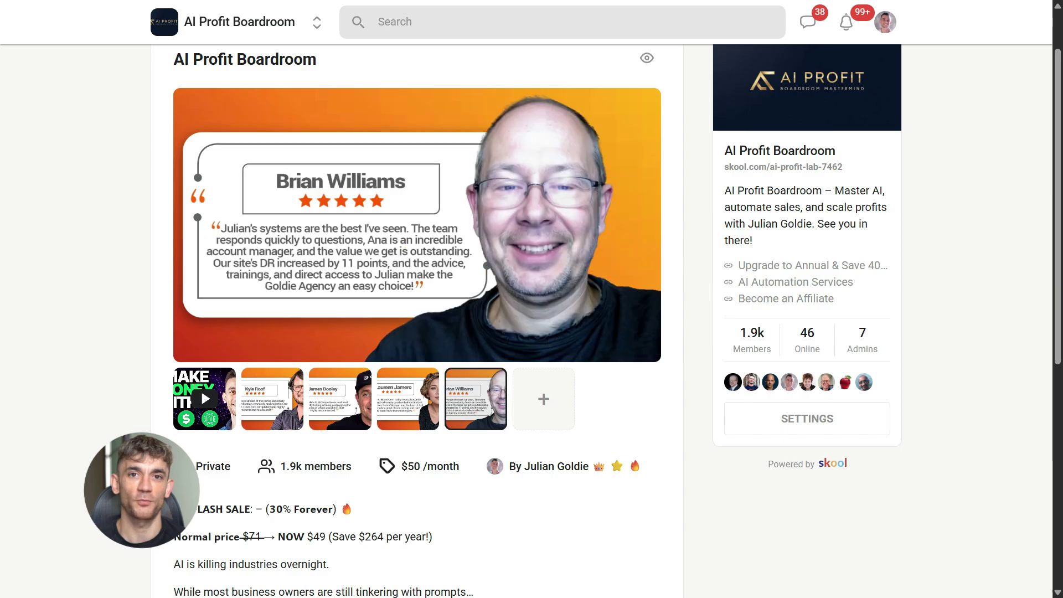
scroll(415, 321, "down", 6)
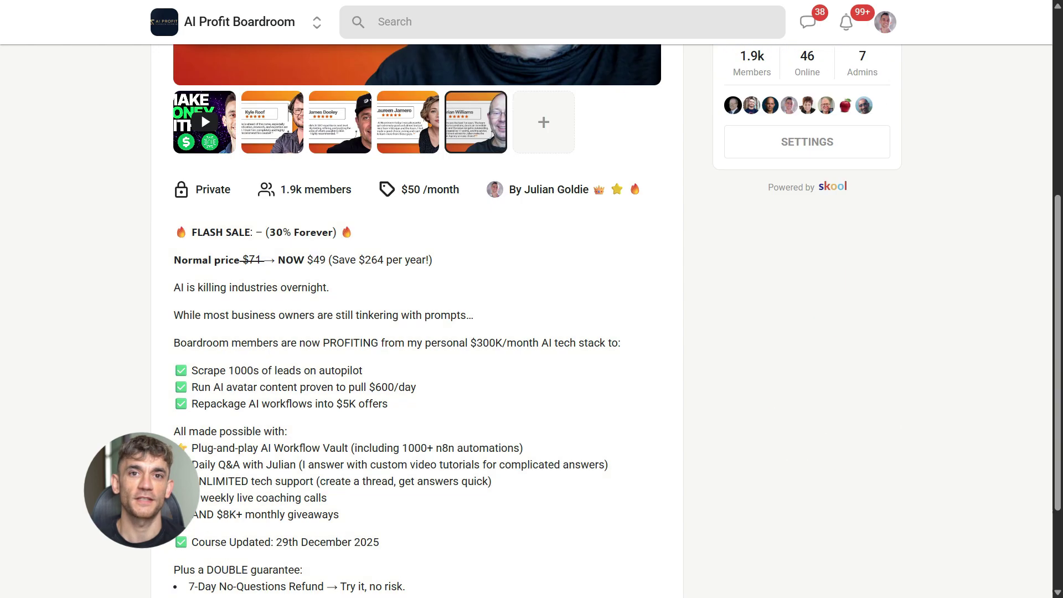
scroll(415, 321, "up", 8)
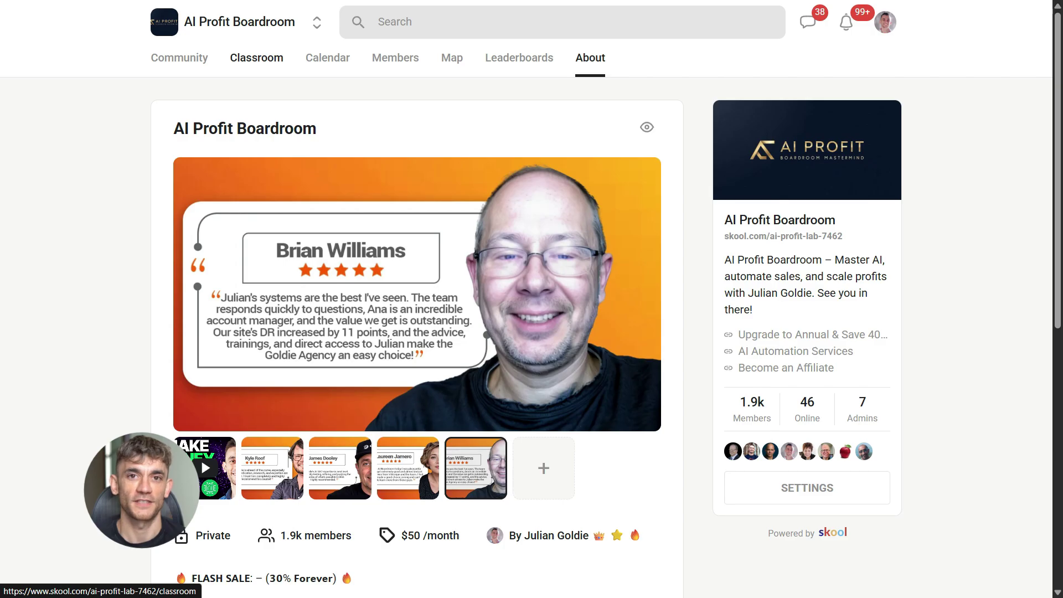
Step: Browse the AI Profit Boardroom's Classroom course list
left_click(256, 58)
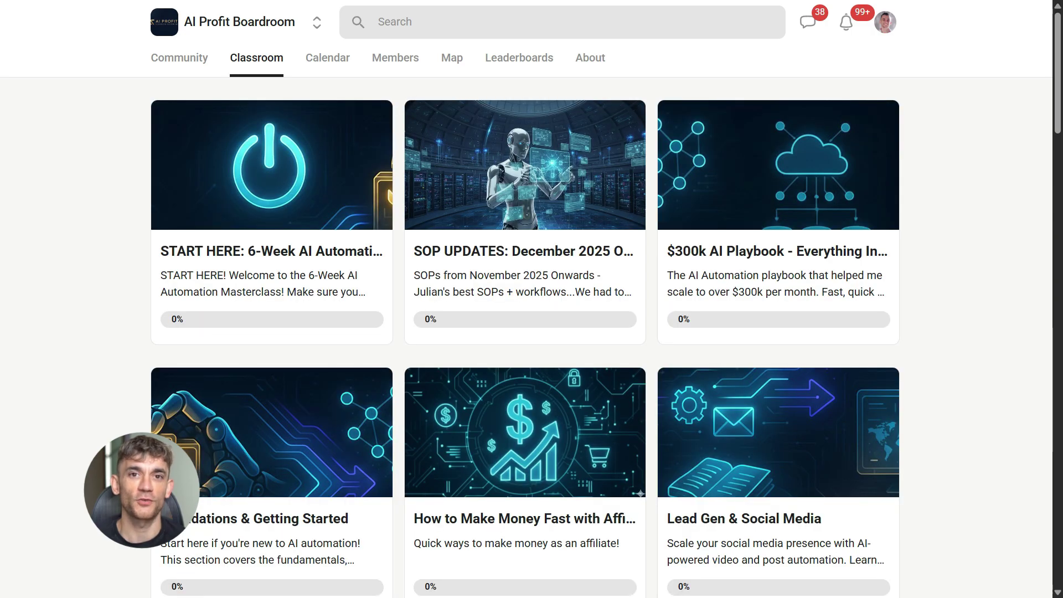
scroll(271, 166, "down", 3)
scroll(525, 322, "down", 10)
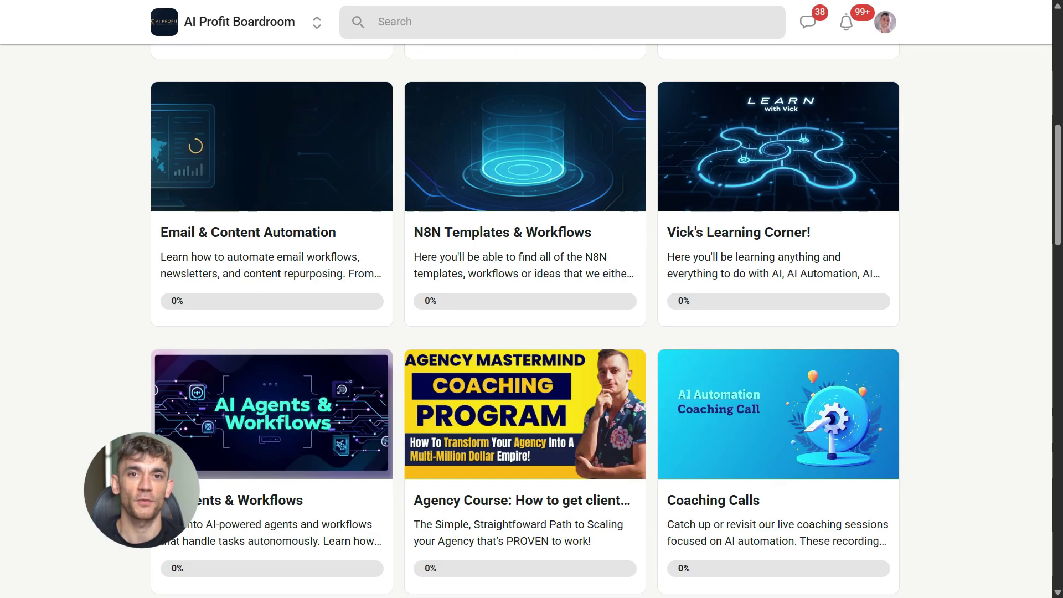
scroll(525, 322, "down", 15)
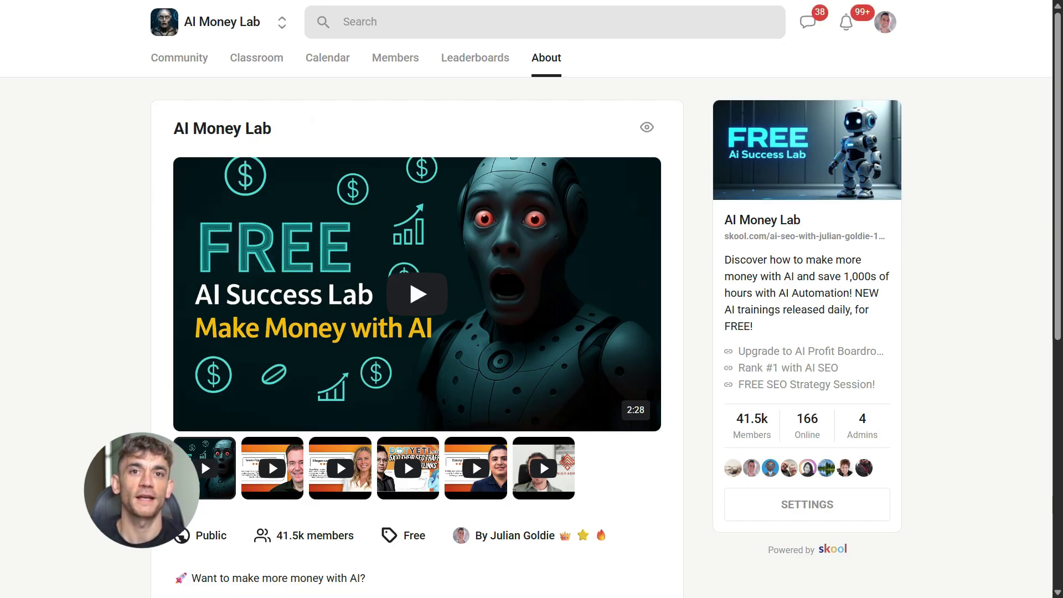
Step: Browse the AI Money Lab classroom courses, such as 'Learn AI Automation Course!' and 'AI SEO'
scroll(416, 321, "down", 8)
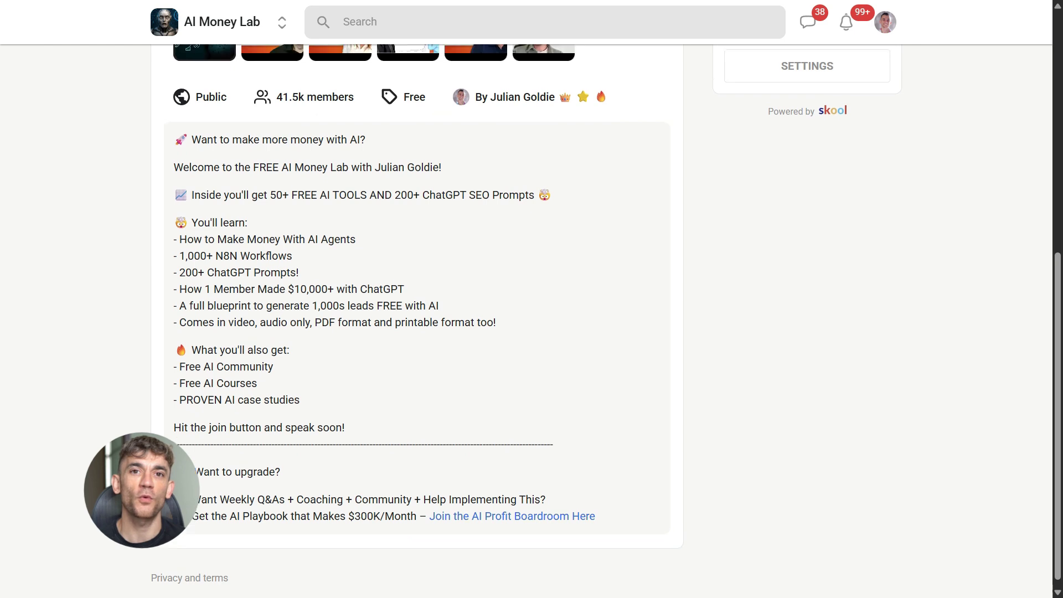
scroll(417, 321, "up", 8)
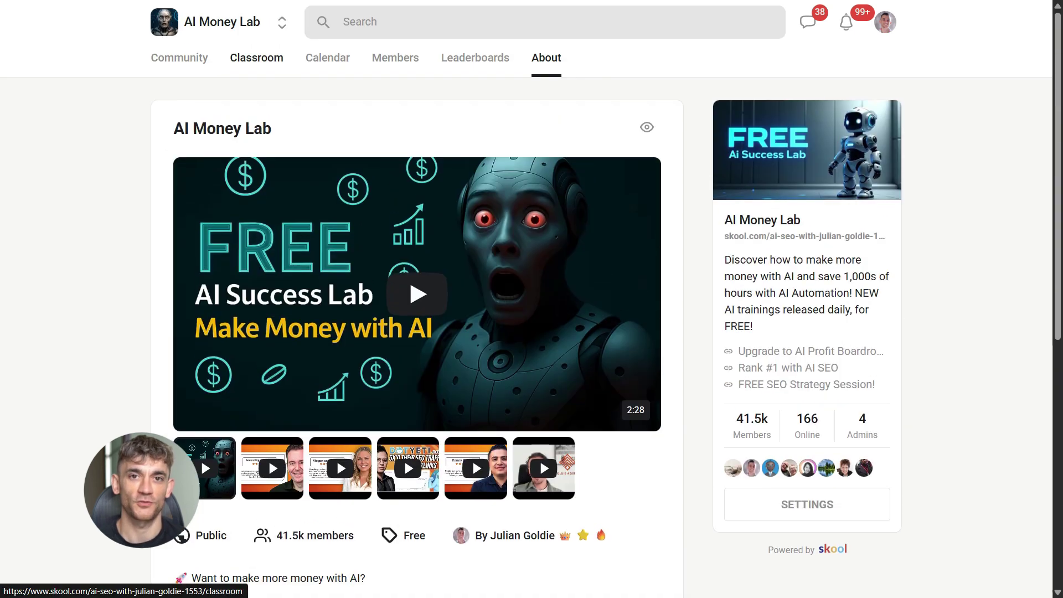
left_click(256, 58)
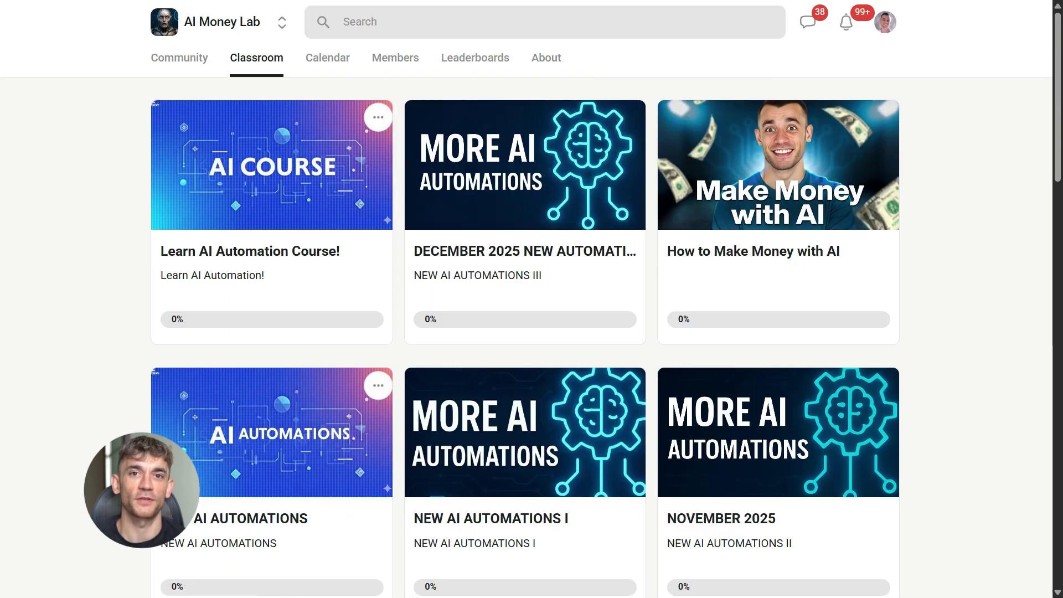
scroll(525, 322, "down", 5)
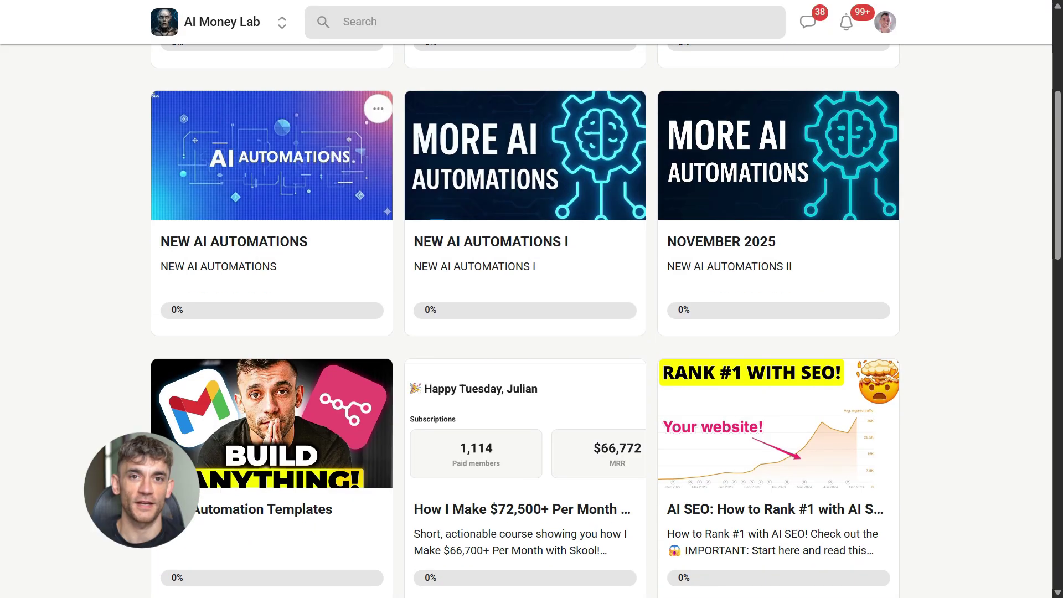
scroll(525, 322, "down", 10)
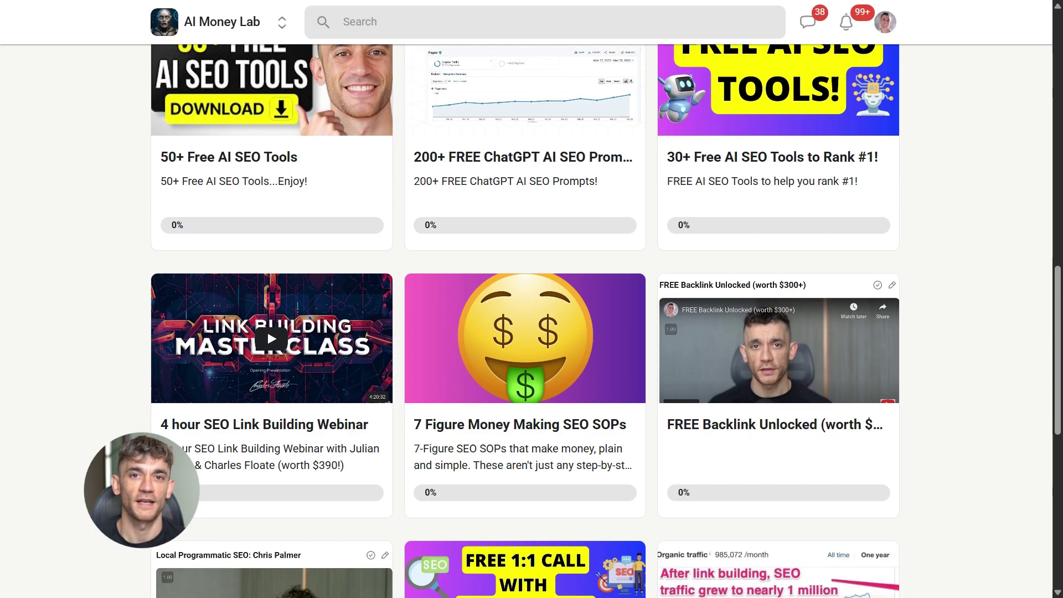